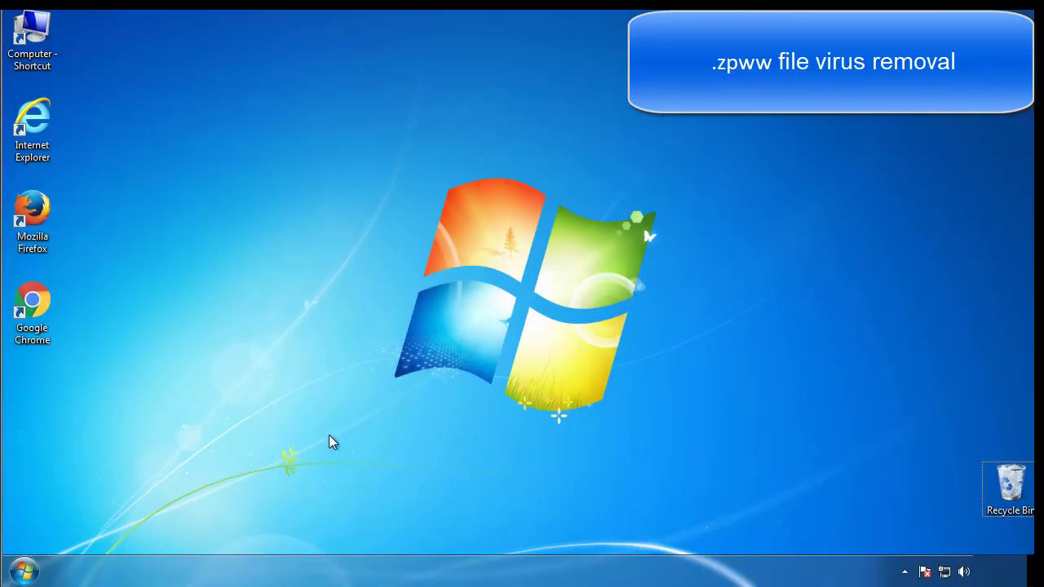
# - Launch System Configuration by searching msconfig from the Start menu
pyautogui.click(24, 570)
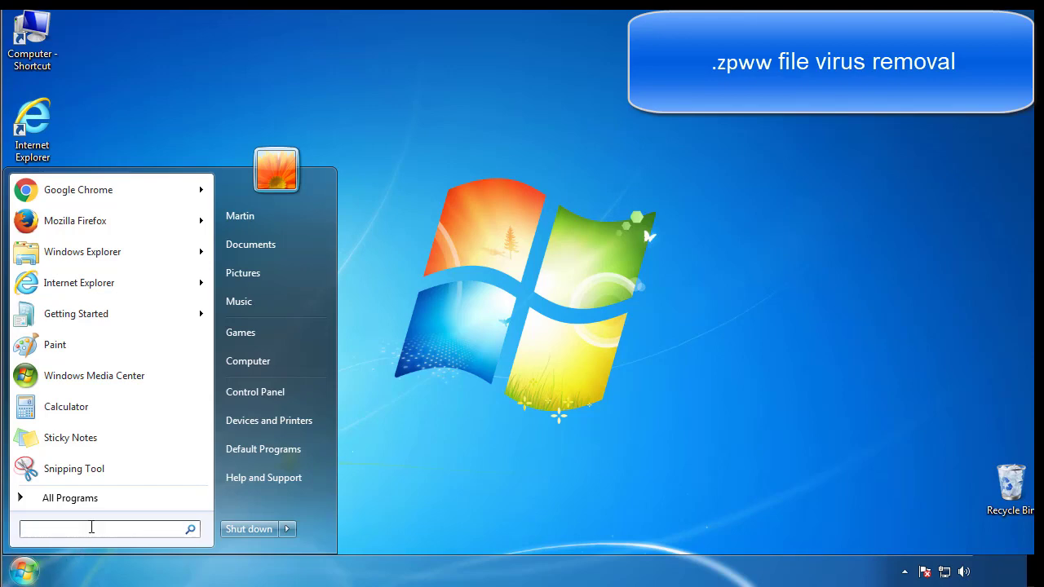
pyautogui.write('msconfig')
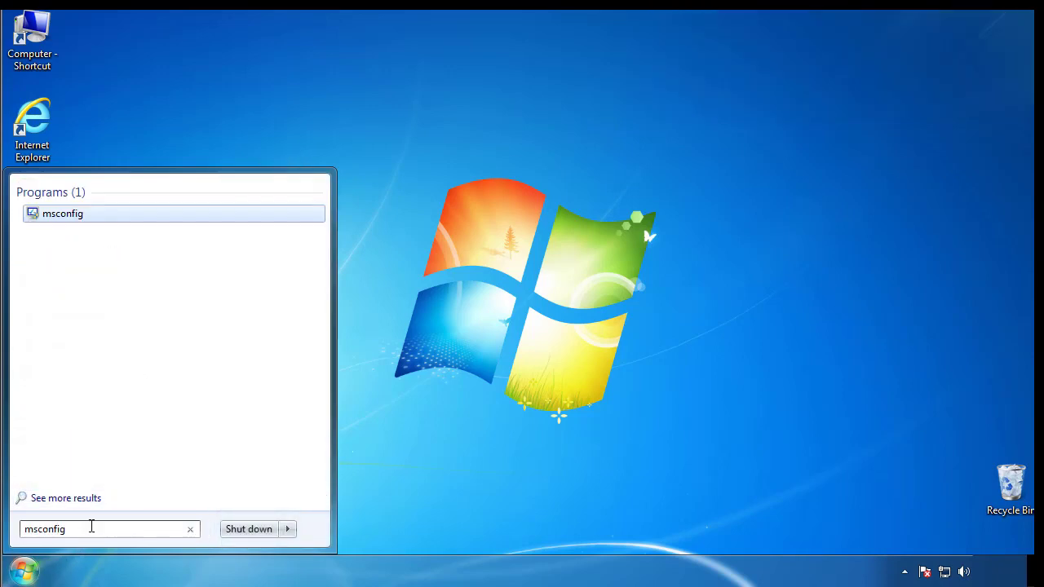
pyautogui.press('Return')
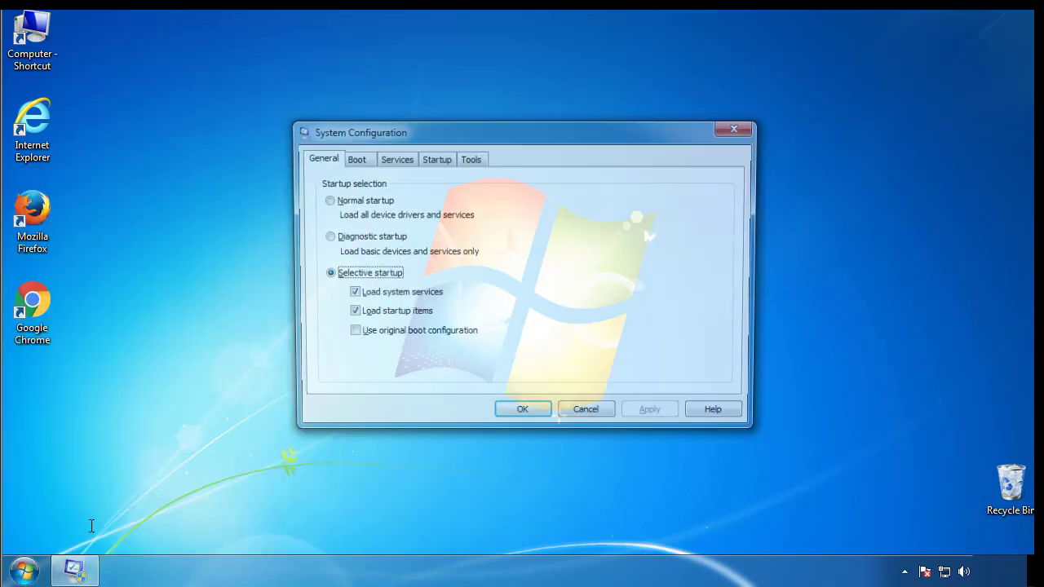
# - Enable Safe boot in Minimal mode on the Boot tab and restart Windows
pyautogui.click(354, 158)
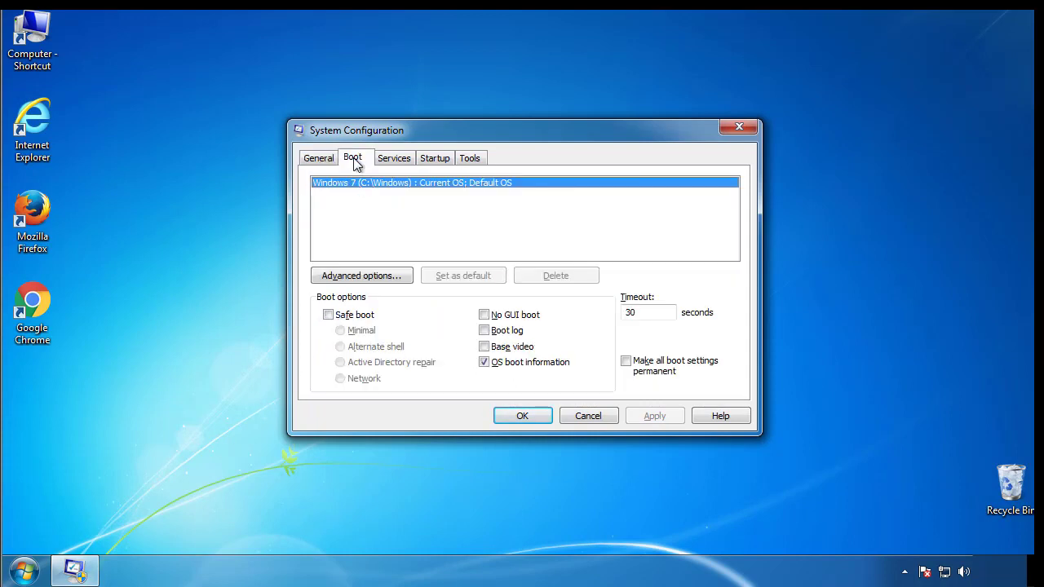
pyautogui.click(328, 315)
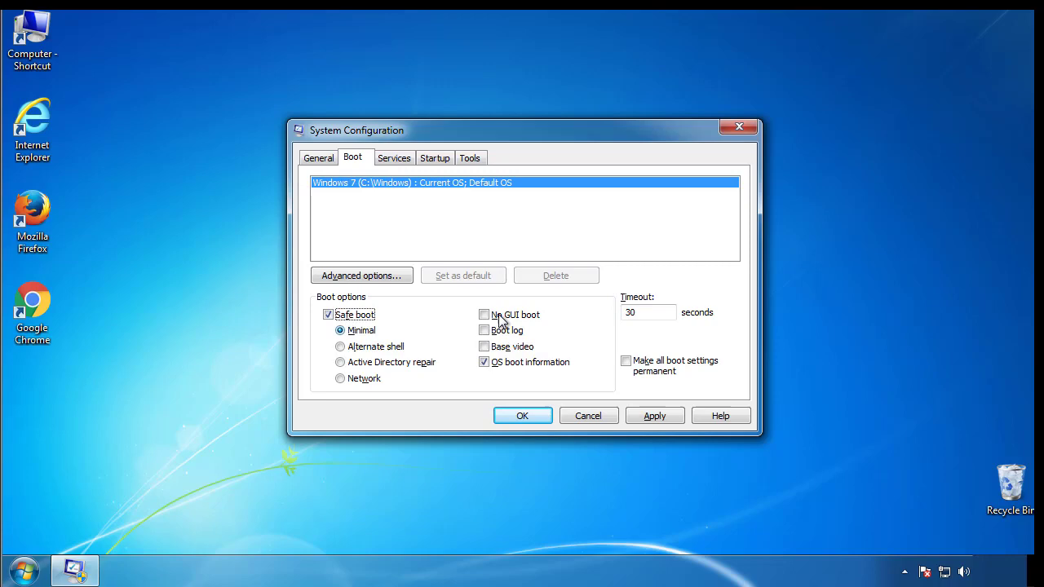
pyautogui.click(529, 416)
pyautogui.click(471, 317)
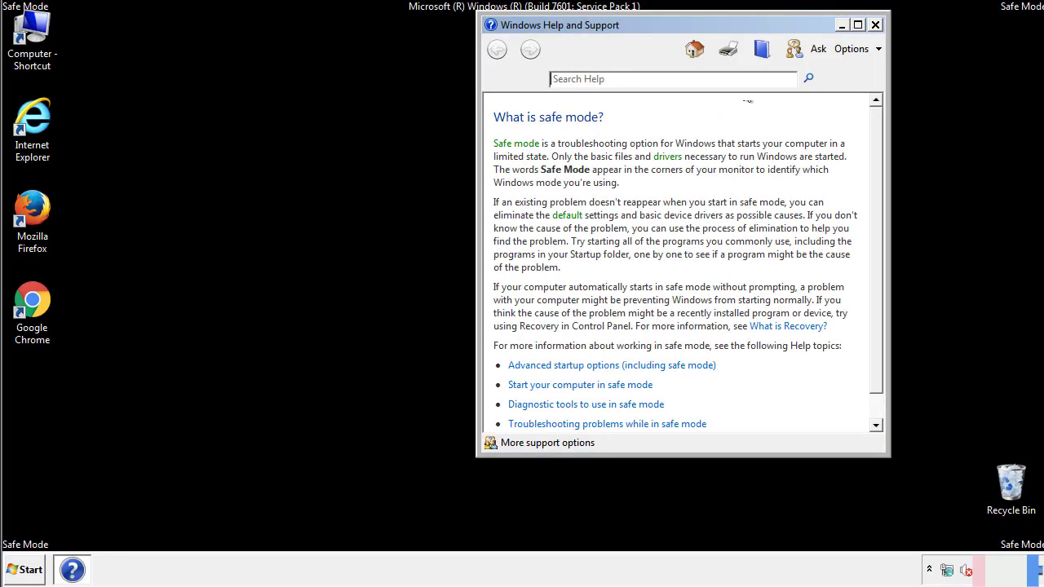
# - Dismiss the Safe Mode help window and bring up Control Panel from the Start menu
pyautogui.click(875, 25)
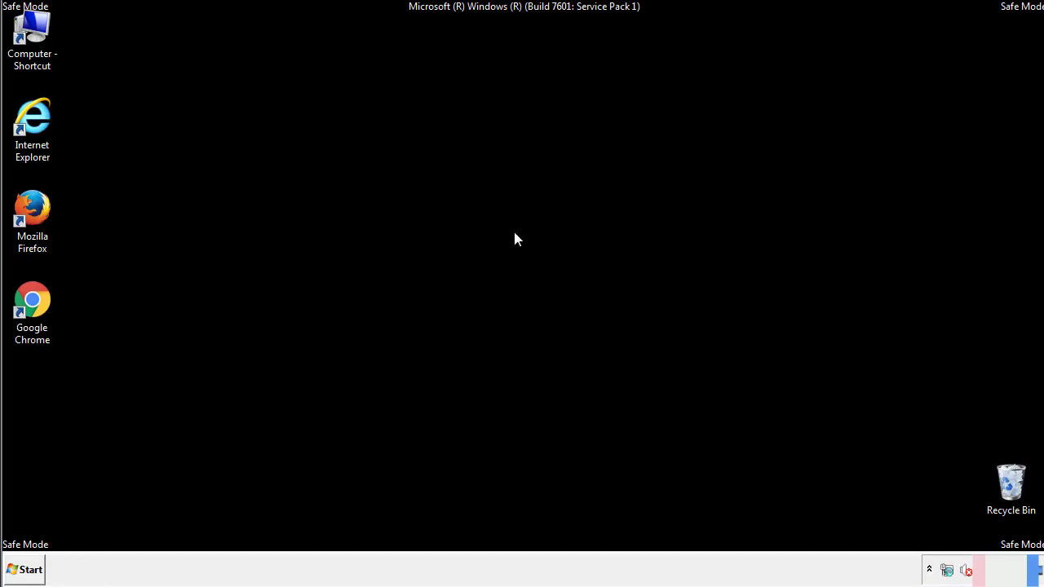
pyautogui.click(31, 568)
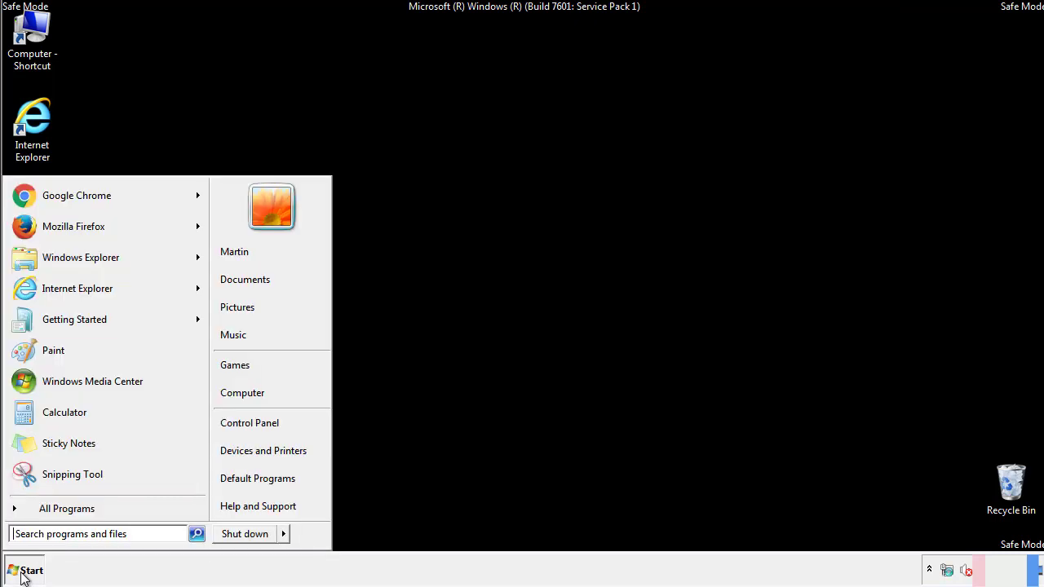
pyautogui.click(260, 422)
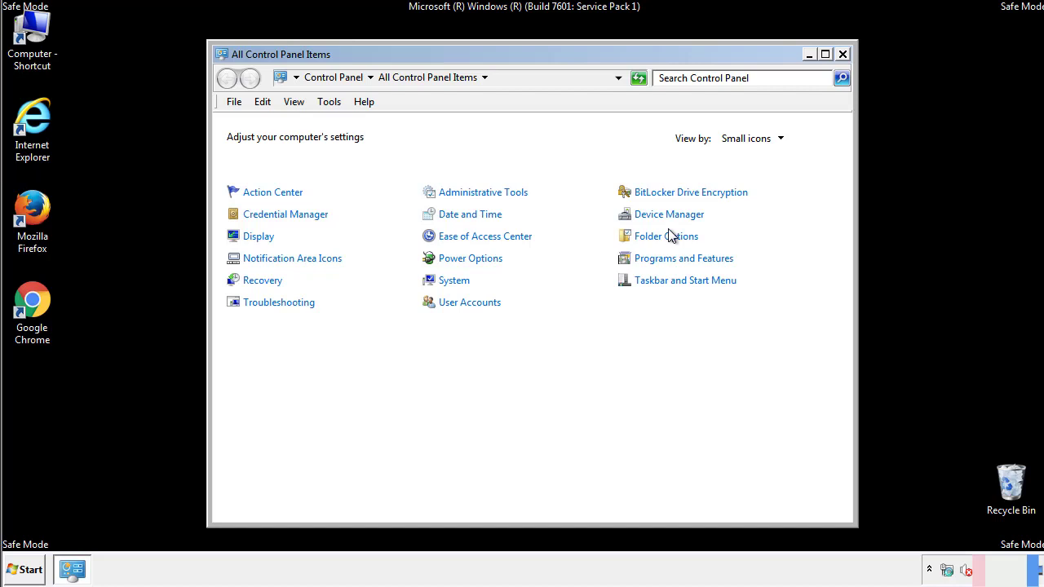
# - Set Folder Options to show hidden files, folders and drives, then close Control Panel
pyautogui.click(669, 238)
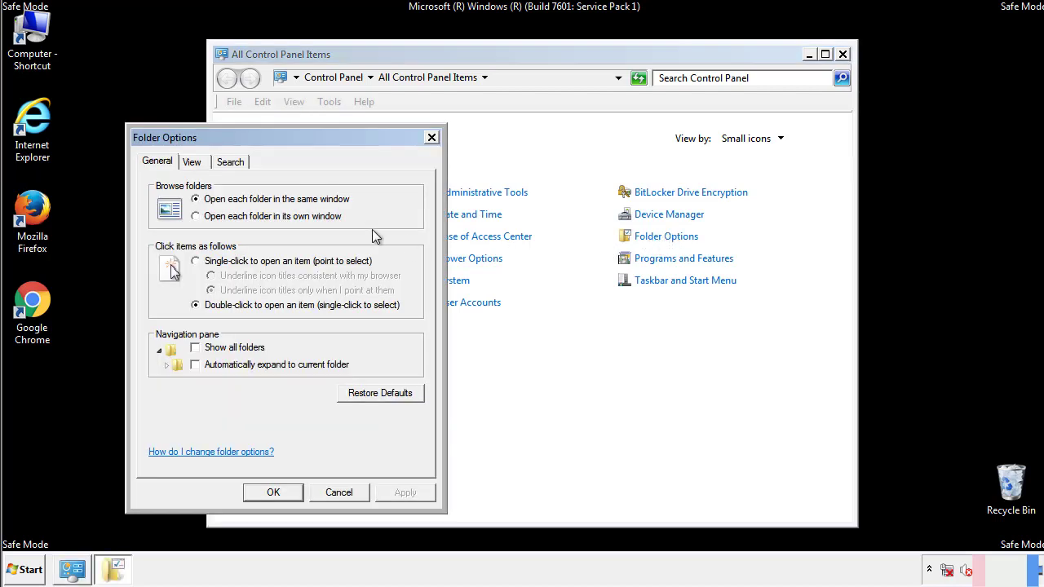
pyautogui.click(194, 165)
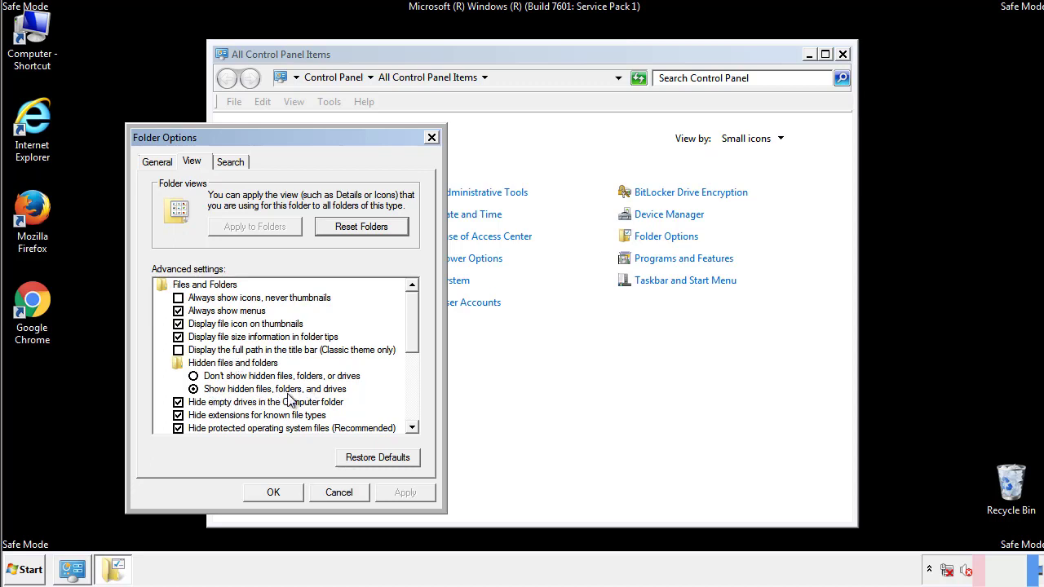
pyautogui.click(282, 490)
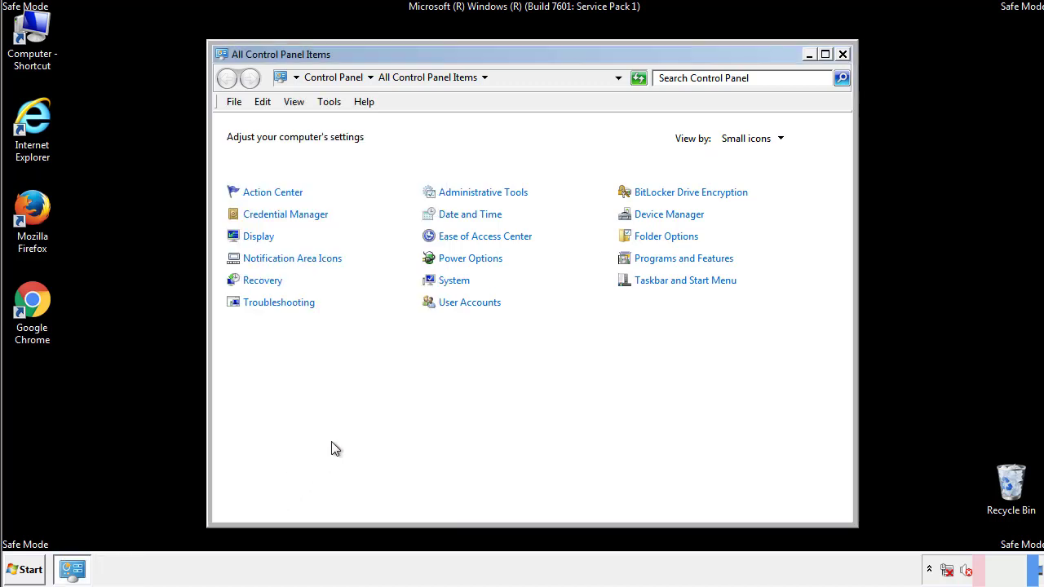
pyautogui.click(842, 54)
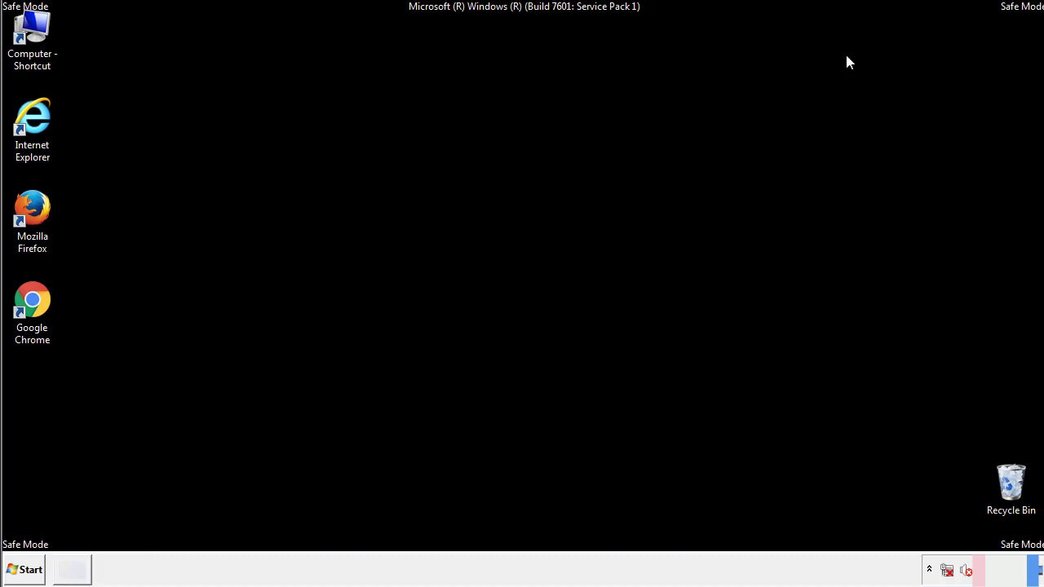
# - Browse to C:\Windows\System32\drivers\etc and open the hosts file
pyautogui.doubleClick(32, 33)
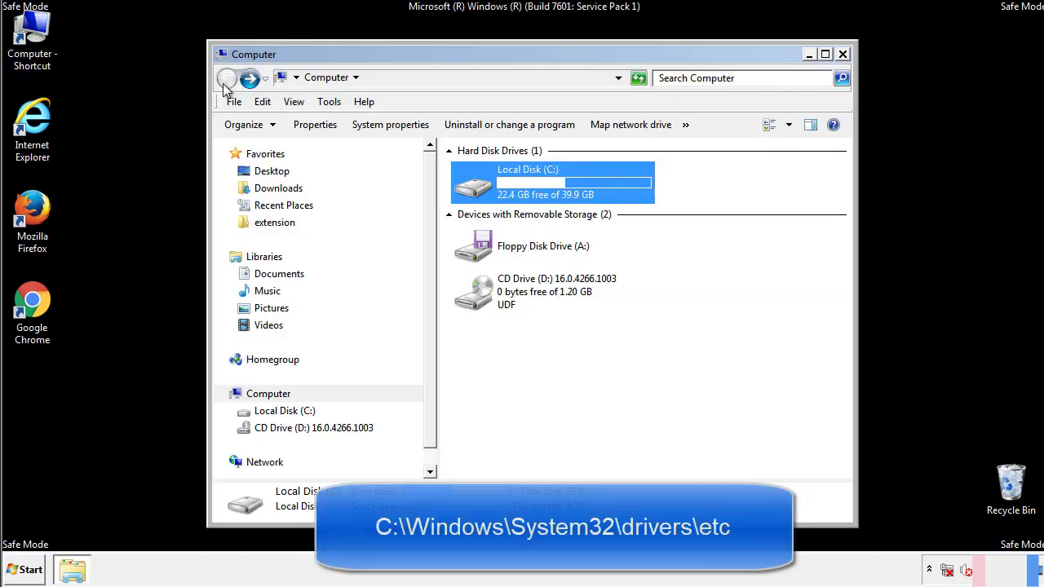
pyautogui.doubleClick(479, 189)
pyautogui.click(476, 300)
pyautogui.doubleClick(477, 300)
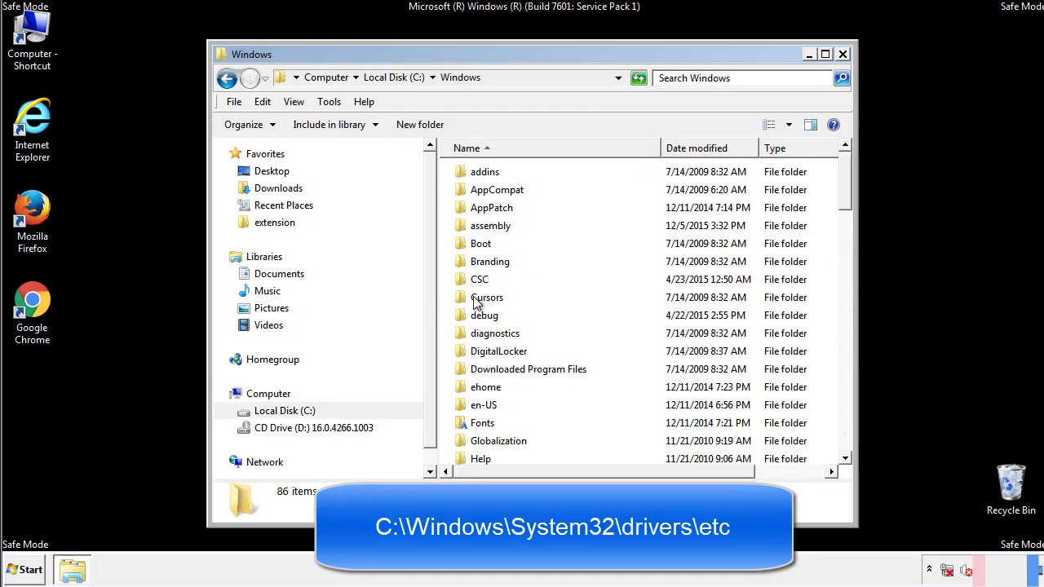
pyautogui.scroll(-2, 479, 368)
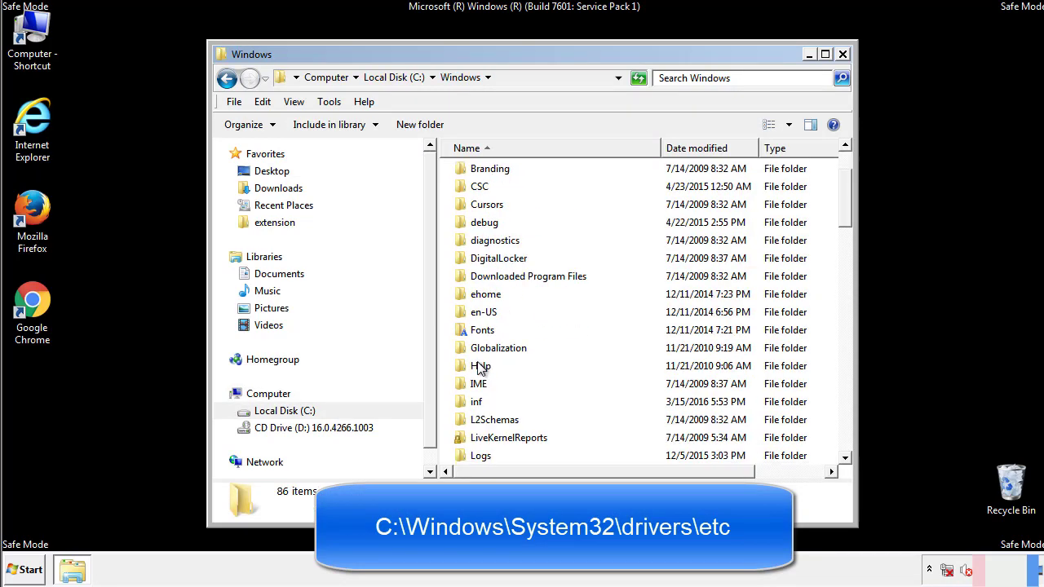
pyautogui.scroll(-7, 480, 369)
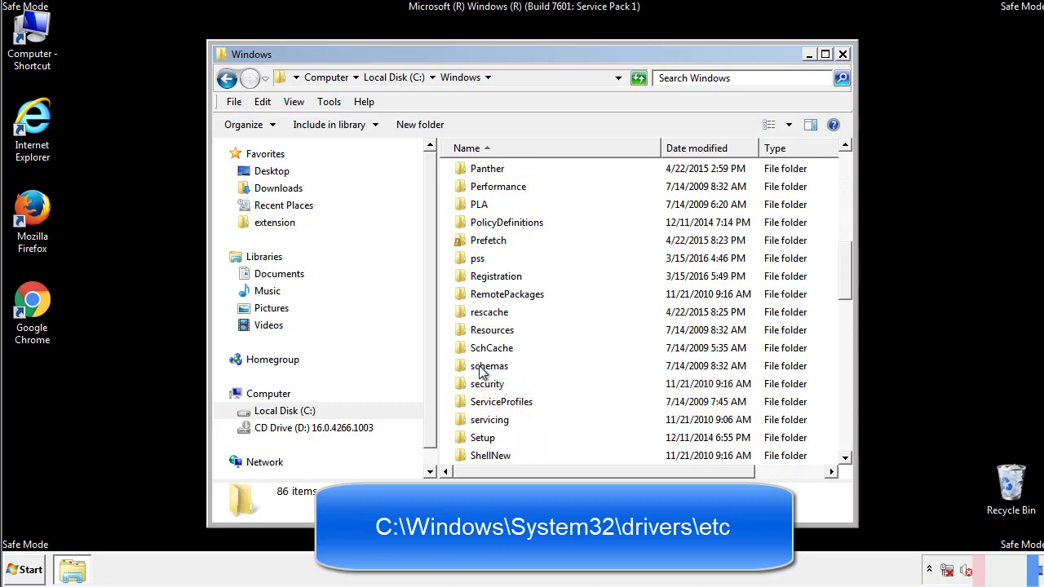
pyautogui.scroll(-2, 481, 372)
pyautogui.doubleClick(494, 420)
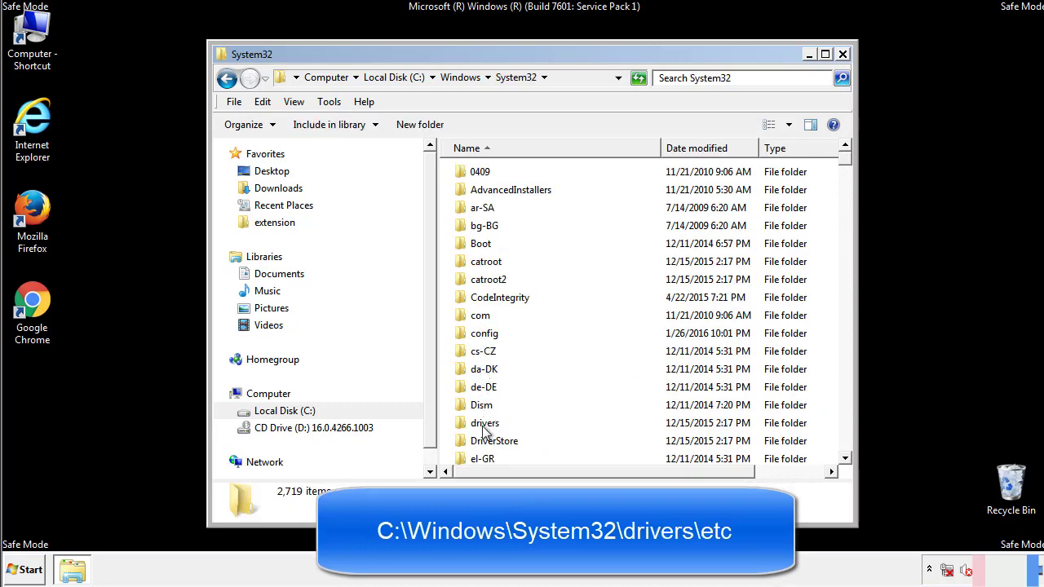
pyautogui.doubleClick(484, 426)
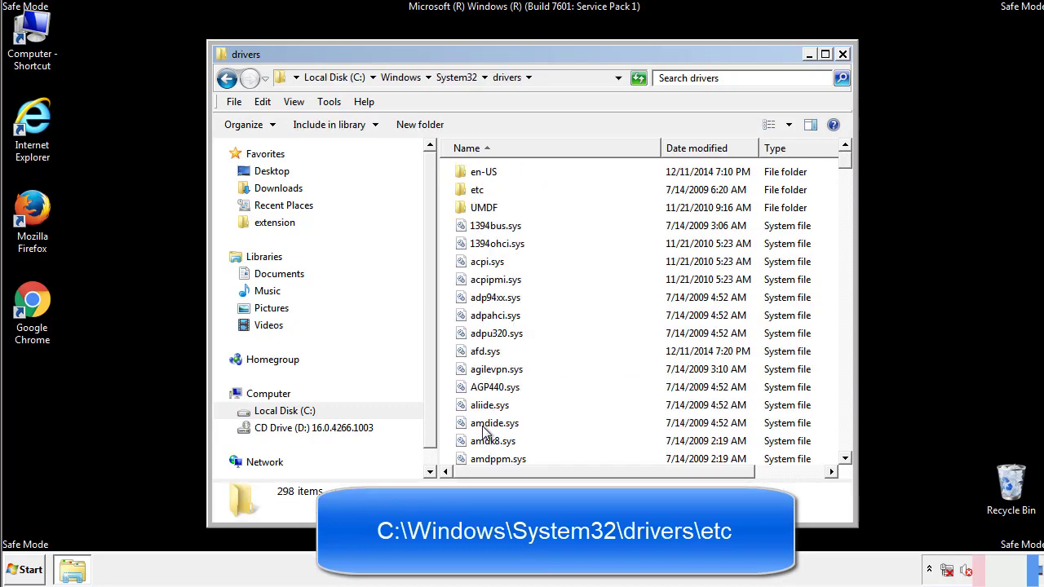
pyautogui.doubleClick(473, 191)
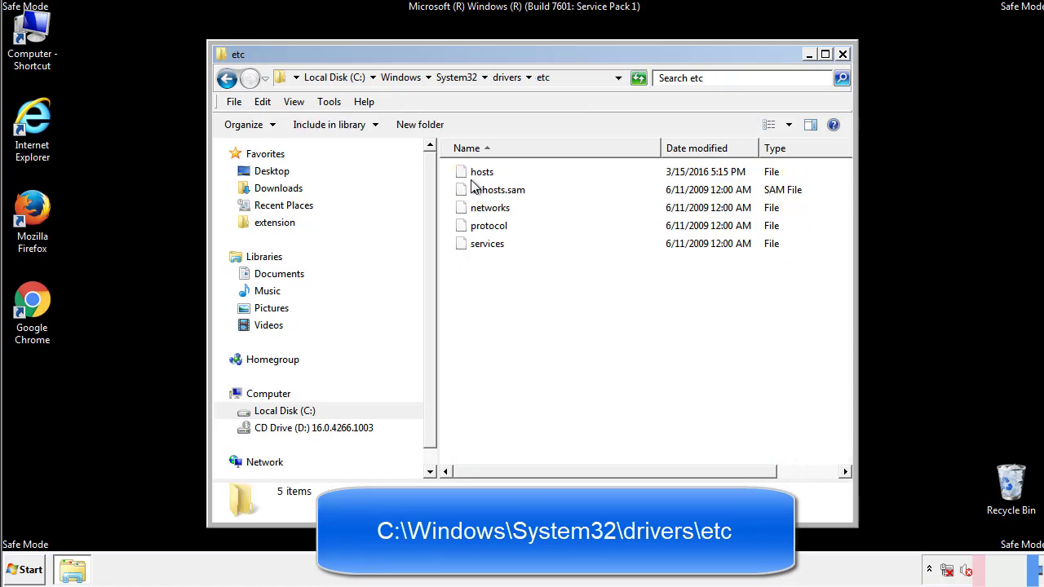
pyautogui.doubleClick(476, 173)
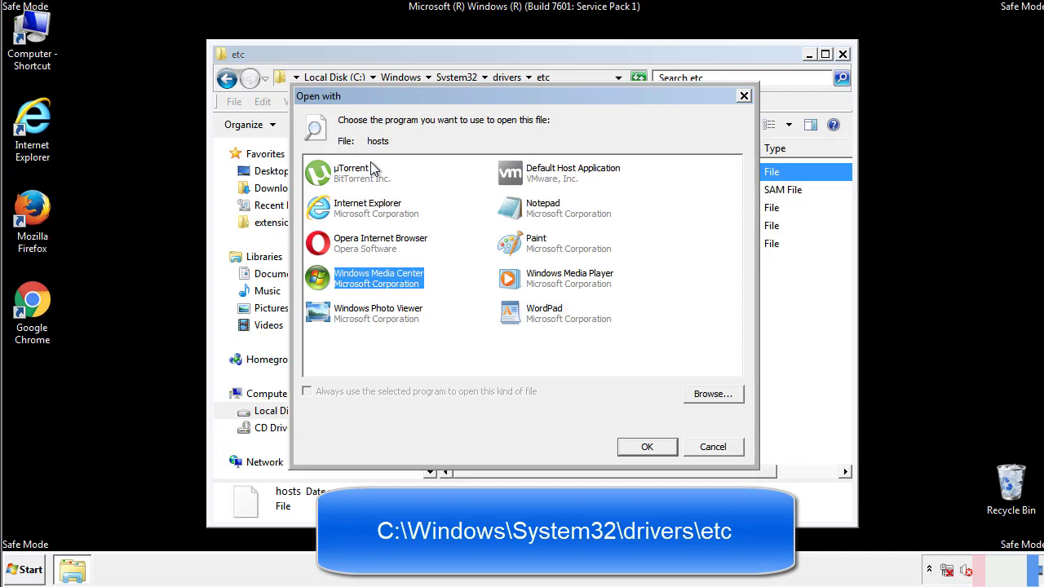
# - Open the hosts file in Notepad and bring its window fully into view
pyautogui.click(528, 213)
pyautogui.click(646, 447)
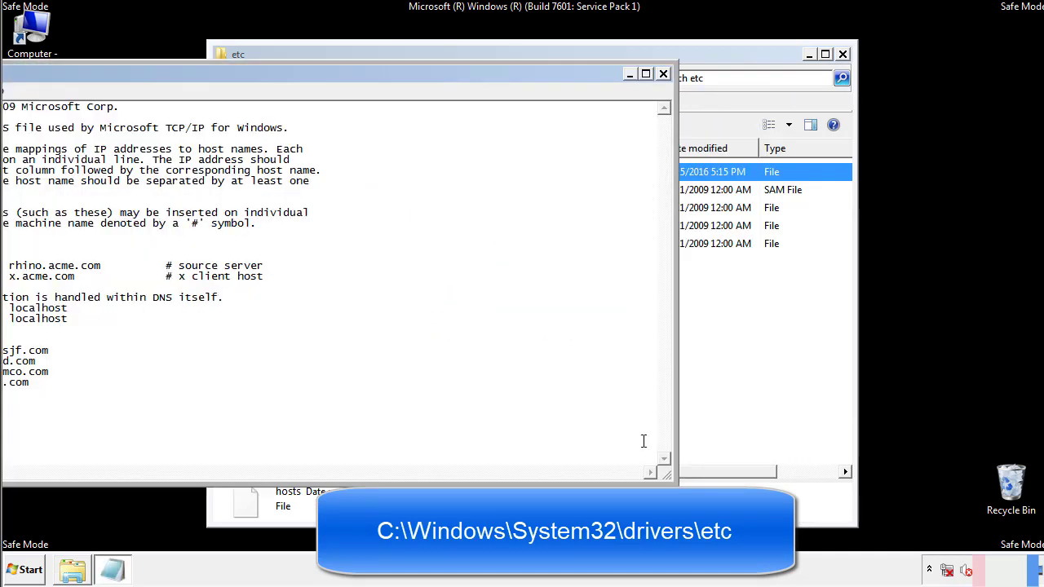
pyautogui.moveTo(427, 73); pyautogui.dragTo(664, 89)
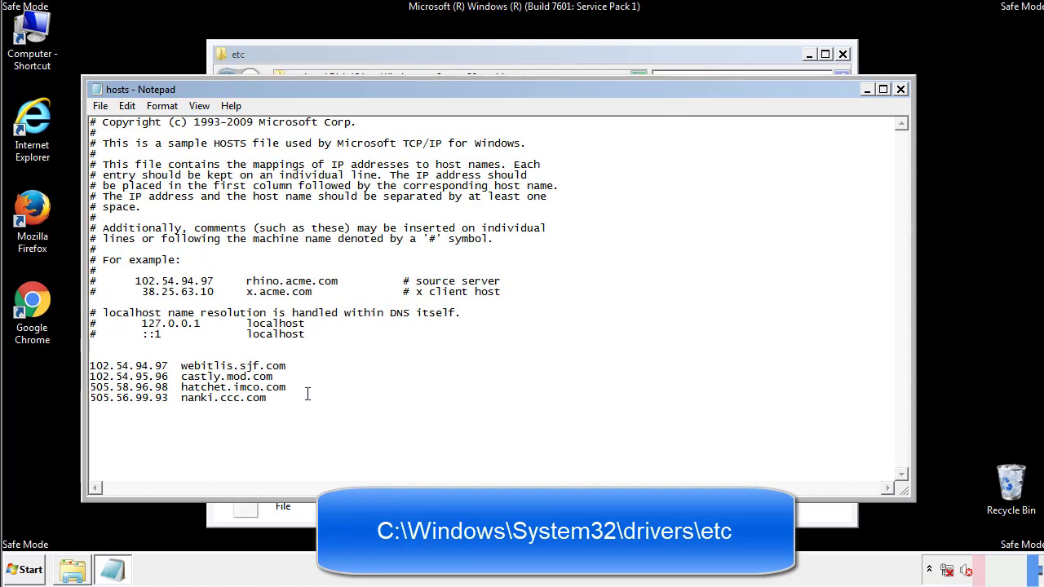
# - Delete the four added entries below the localhost lines and save hosts
pyautogui.moveTo(292, 400); pyautogui.dragTo(89, 366)
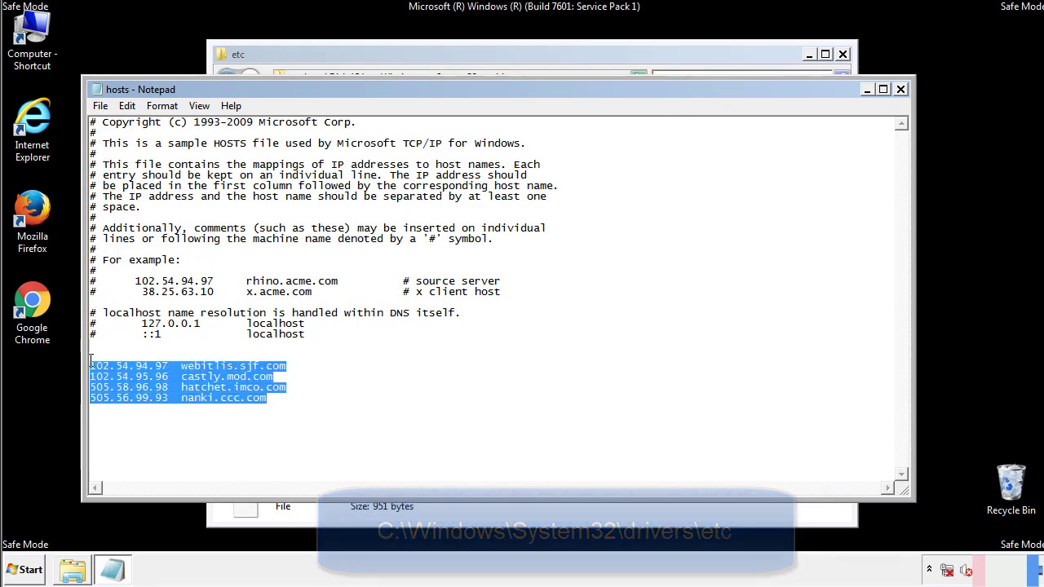
pyautogui.press('Delete')
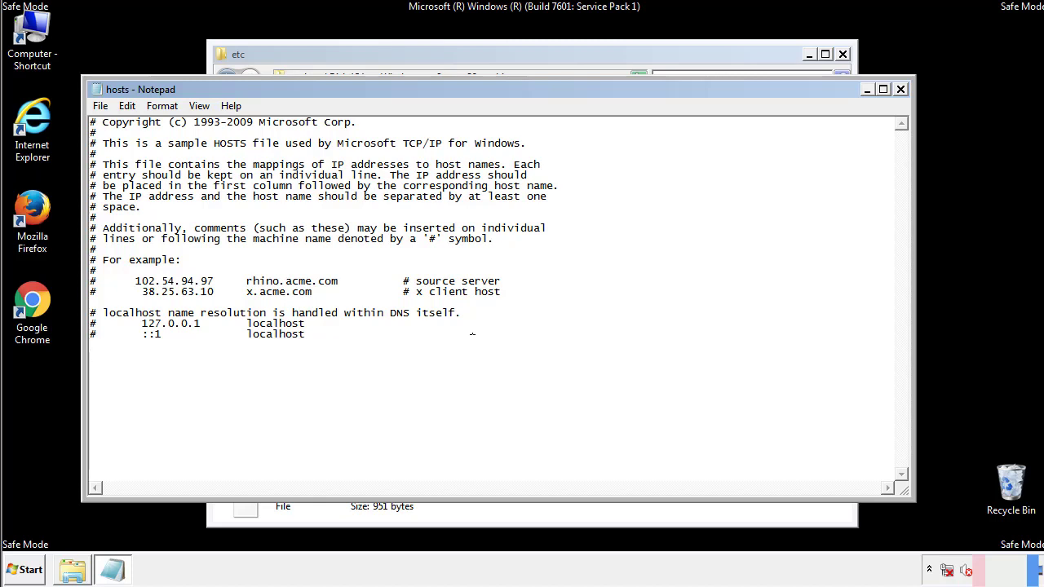
pyautogui.click(901, 90)
pyautogui.click(459, 299)
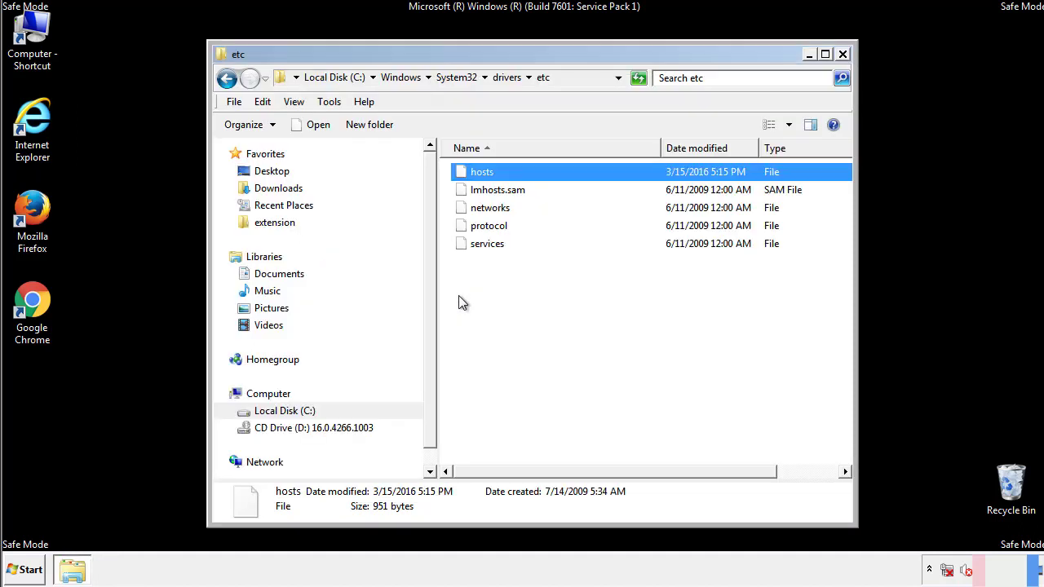
# - Close the etc folder and bring up the Startup folder's options under All Programs
pyautogui.click(842, 54)
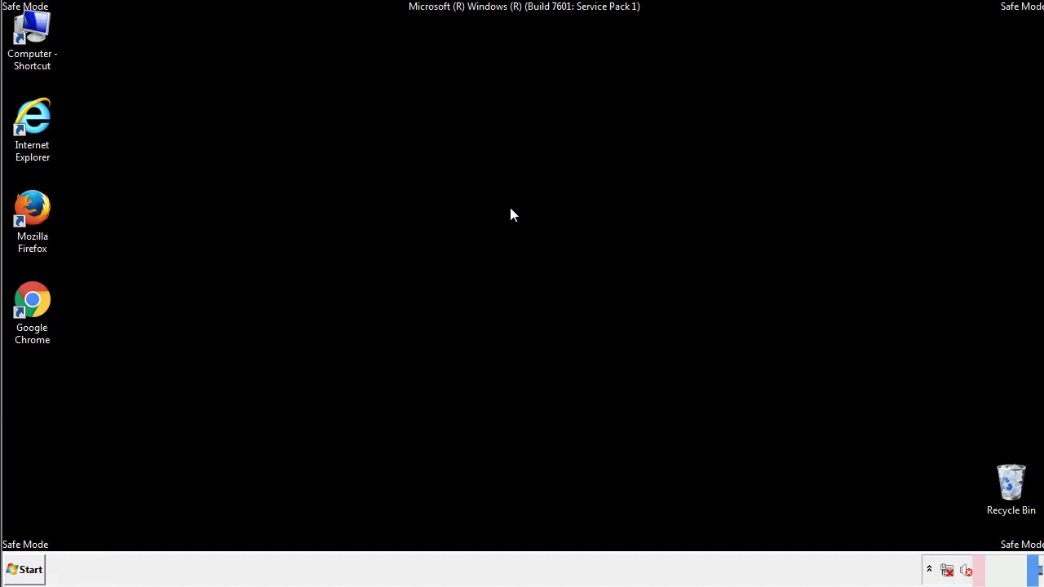
pyautogui.click(25, 570)
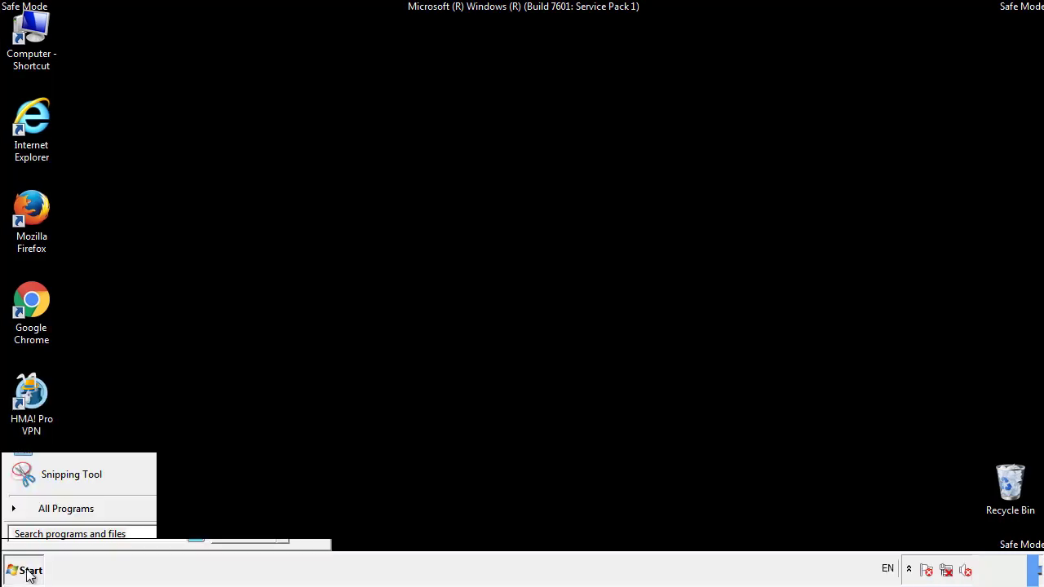
pyautogui.click(47, 514)
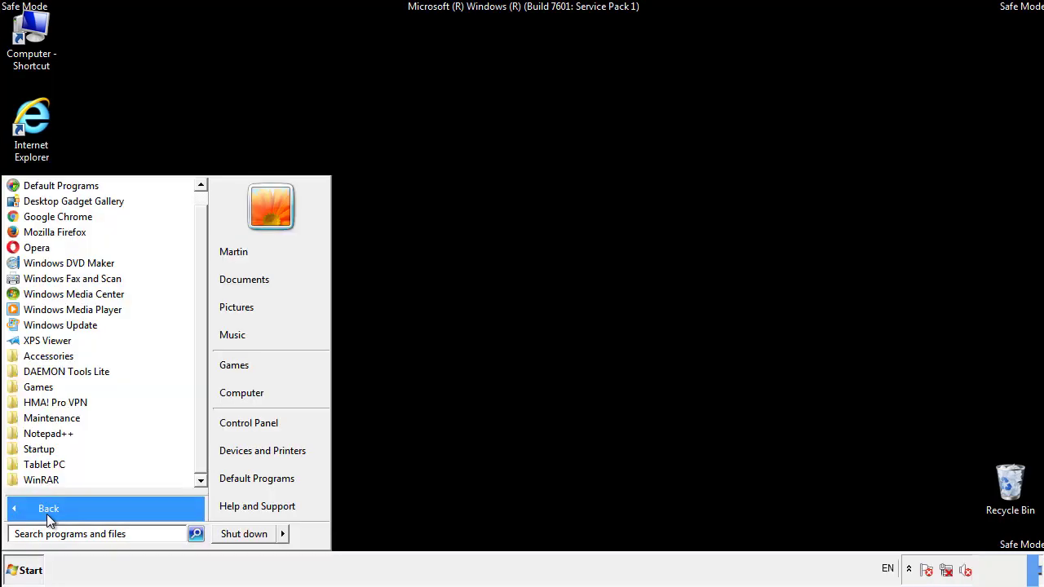
pyautogui.rightClick(42, 451)
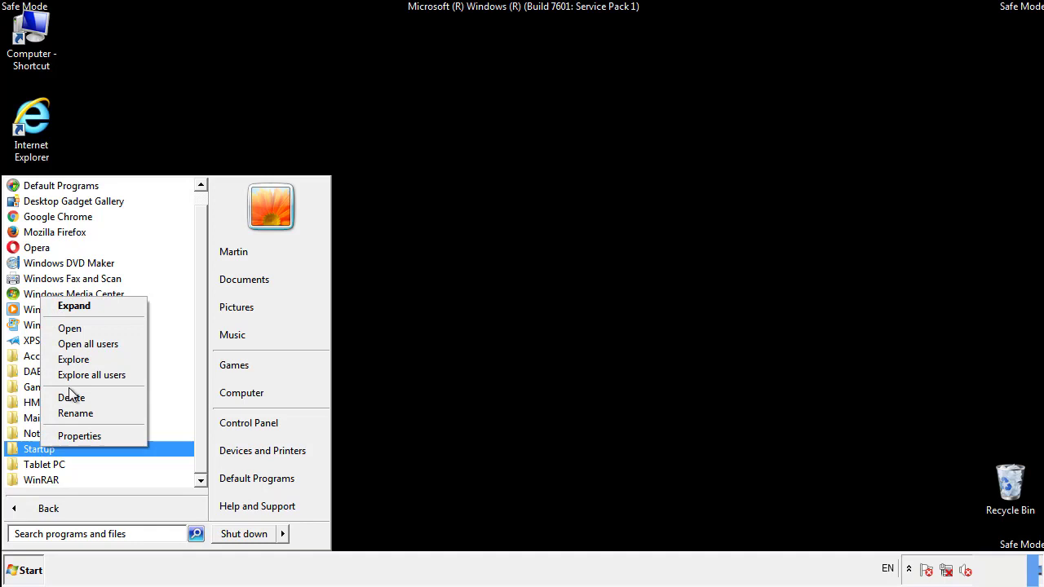
# - Delete AdsInOne, recover.aesir, systemreg.aesir and tavanero from the Startup folder
pyautogui.click(79, 328)
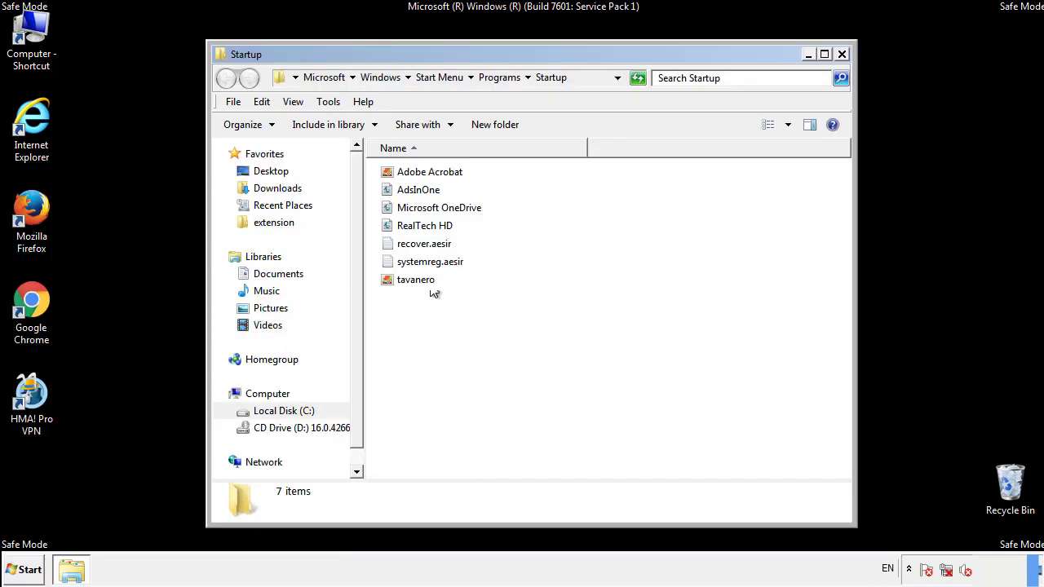
pyautogui.click(424, 192)
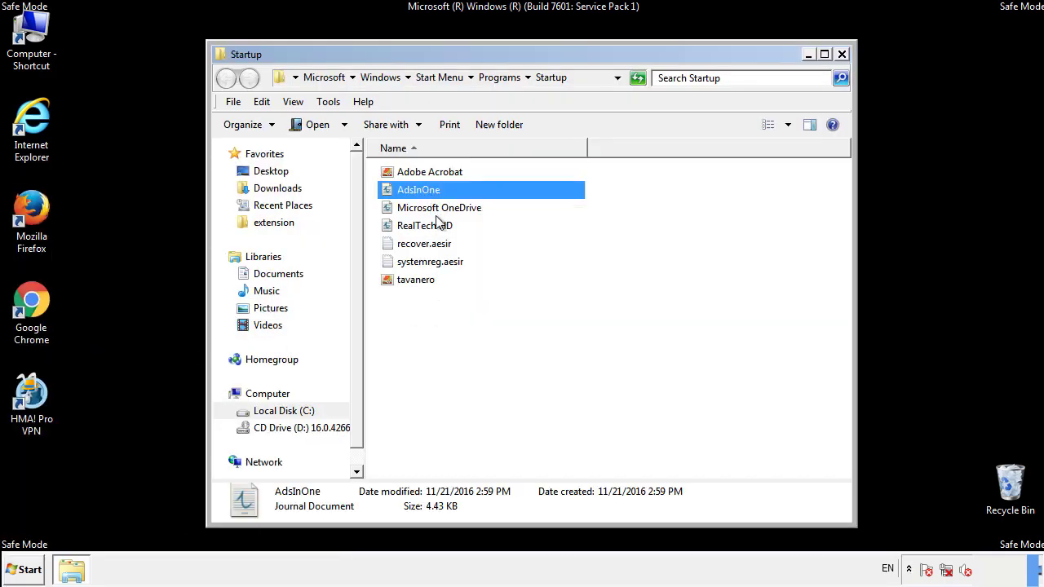
pyautogui.keyDown('ctrl'); pyautogui.click(433, 244); pyautogui.keyUp('ctrl')
pyautogui.keyDown('ctrl'); pyautogui.click(432, 261); pyautogui.keyUp('ctrl')
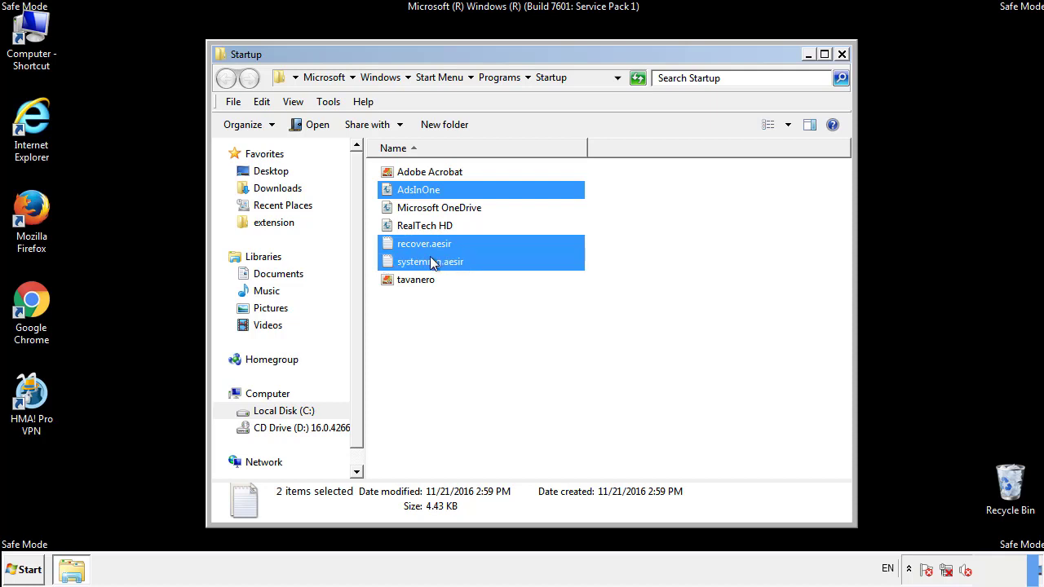
pyautogui.keyDown('ctrl'); pyautogui.click(416, 277); pyautogui.keyUp('ctrl')
pyautogui.rightClick(413, 280)
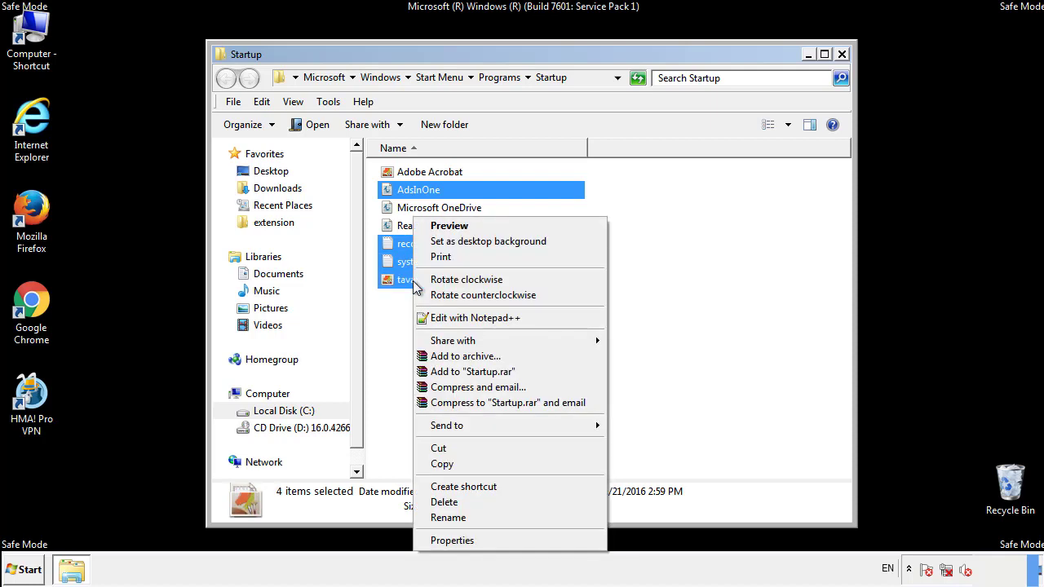
pyautogui.click(440, 502)
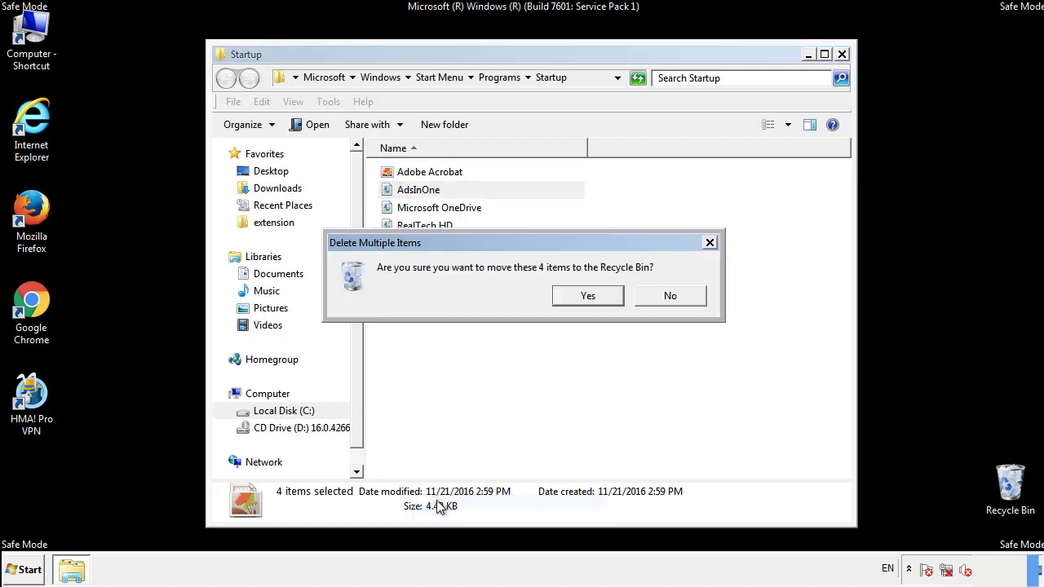
pyautogui.click(575, 296)
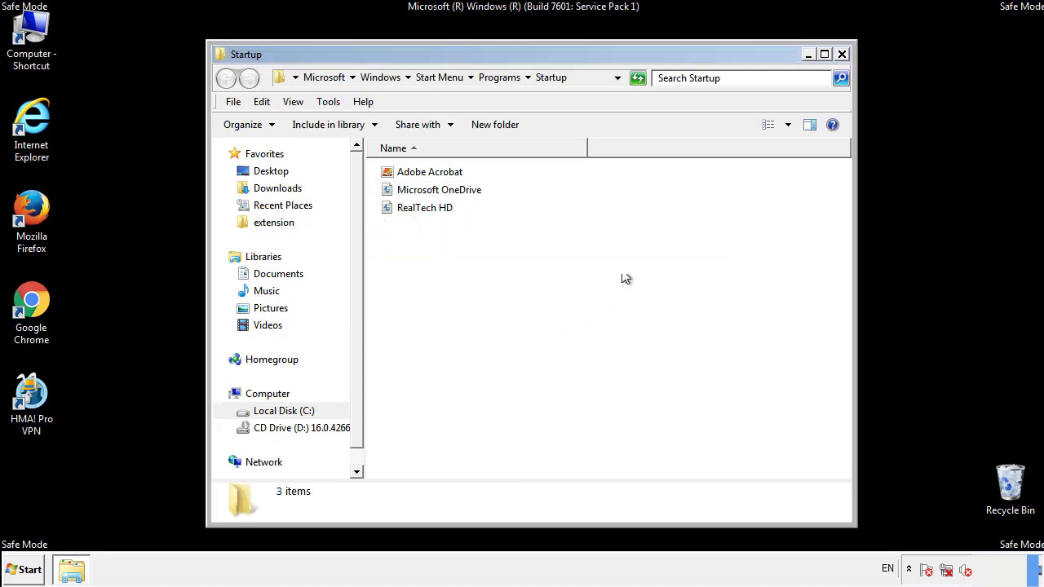
# - Close the Startup folder and search regedit in the Start menu
pyautogui.click(841, 55)
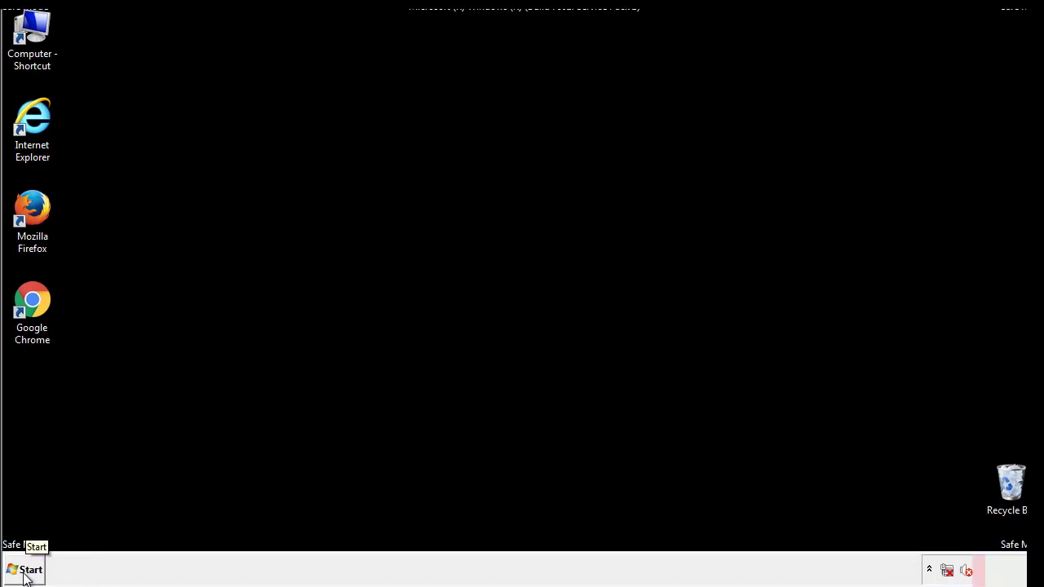
pyautogui.click(24, 571)
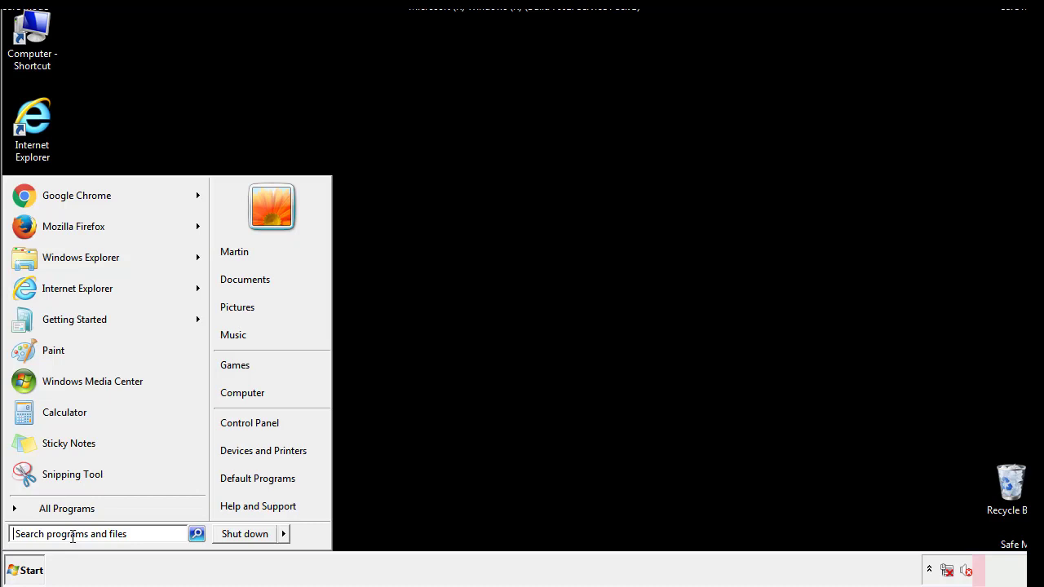
pyautogui.write('reged')
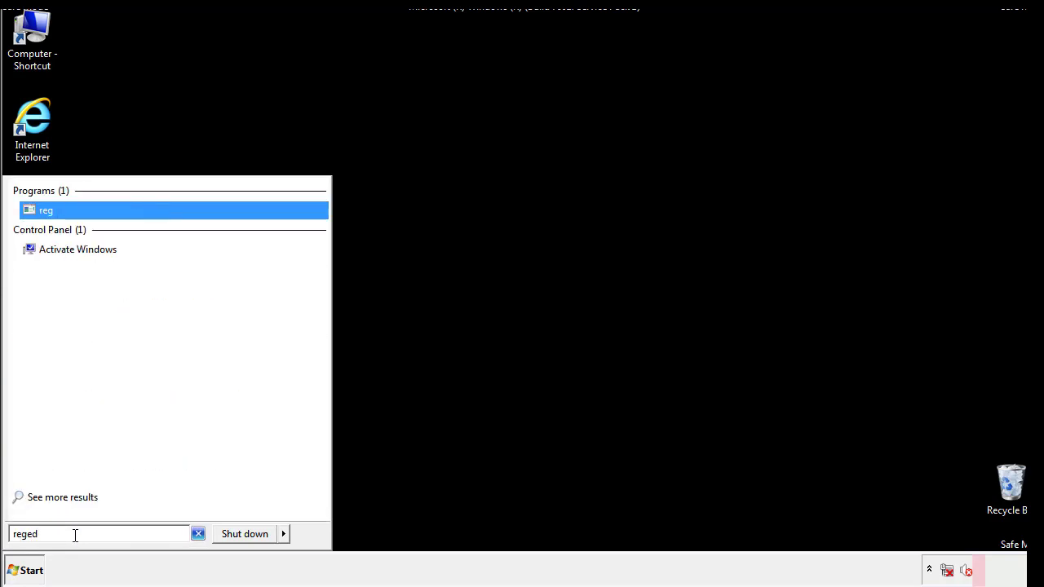
pyautogui.write('it')
# - Launch Registry Editor and expand HKEY_LOCAL_MACHINE\SOFTWARE\Microsoft\Windows\CurrentVersion to reveal Run
pyautogui.press('Return')
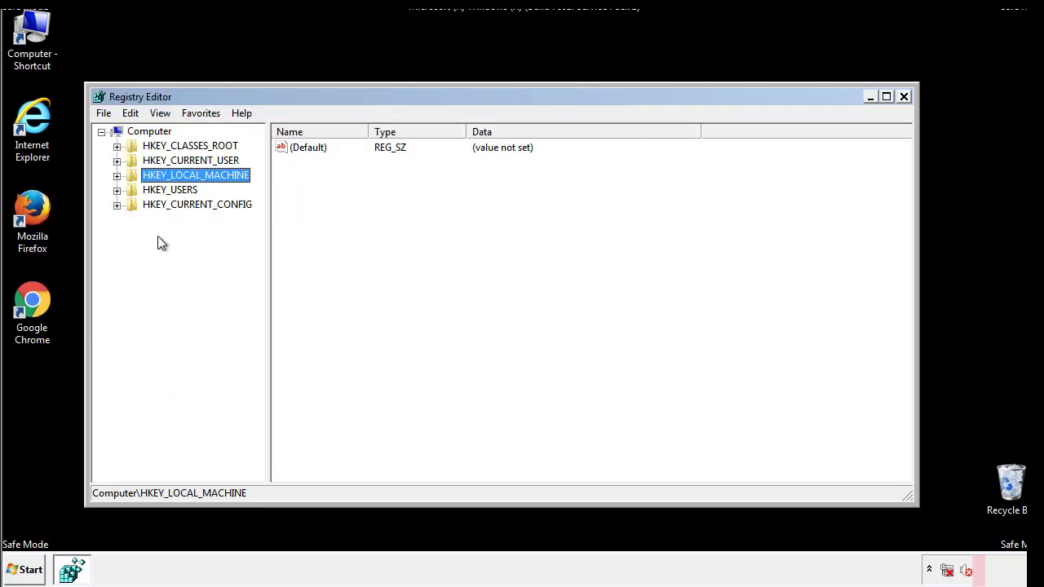
pyautogui.click(117, 175)
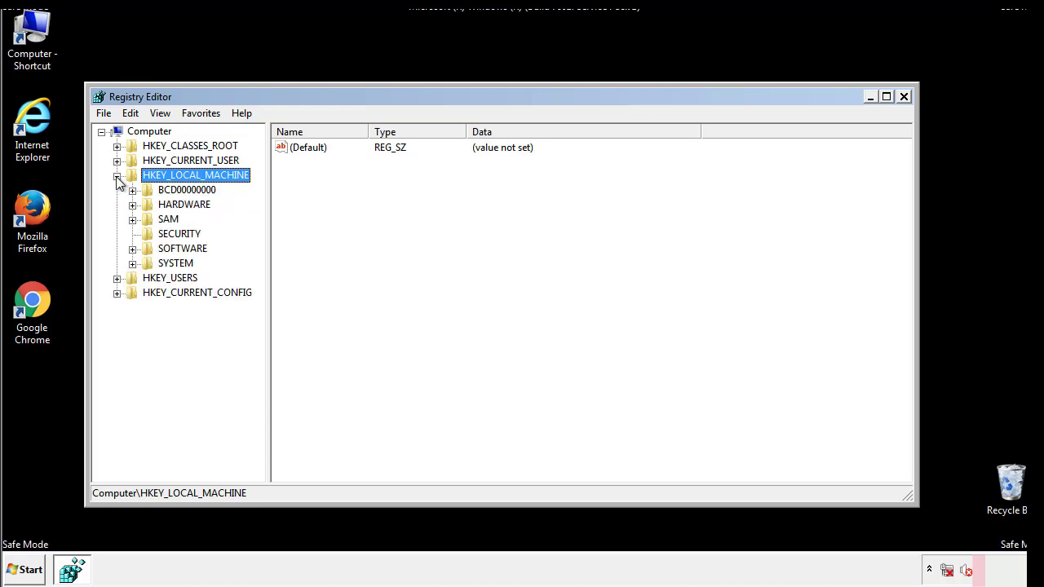
pyautogui.click(133, 248)
pyautogui.scroll(-1, 257, 241)
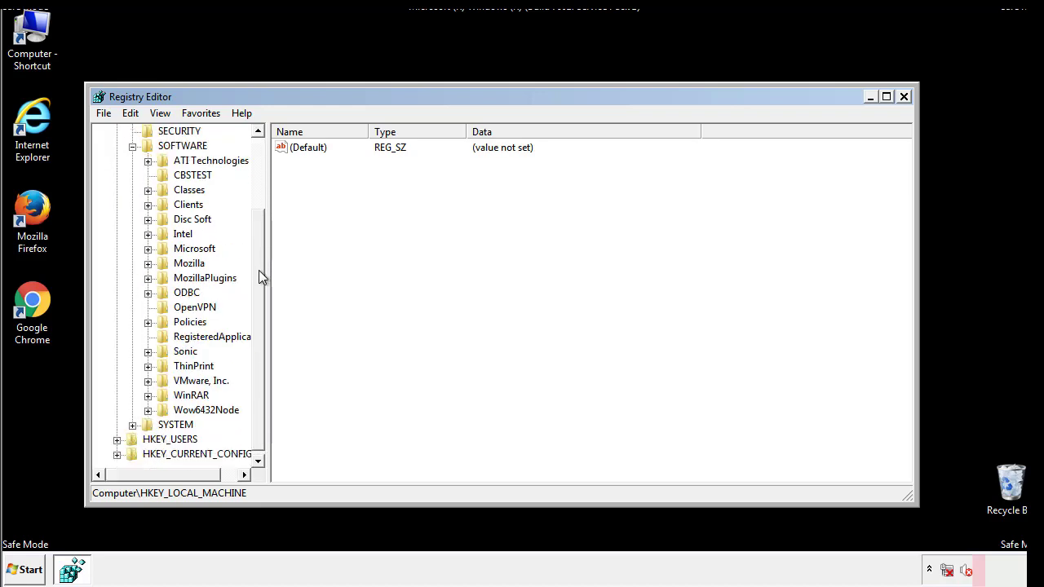
pyautogui.click(148, 249)
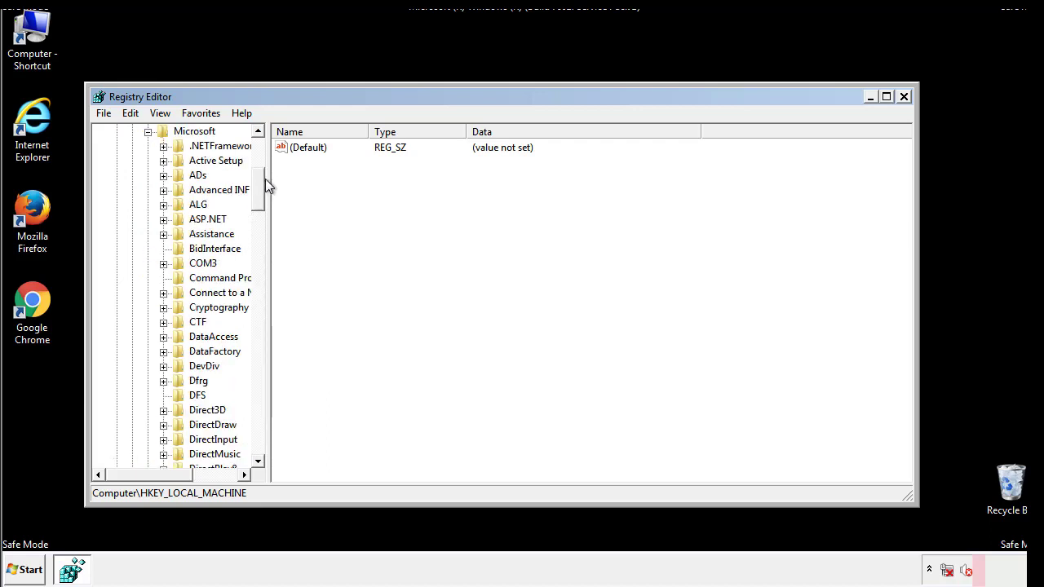
pyautogui.moveTo(257, 200); pyautogui.dragTo(256, 419)
pyautogui.click(163, 250)
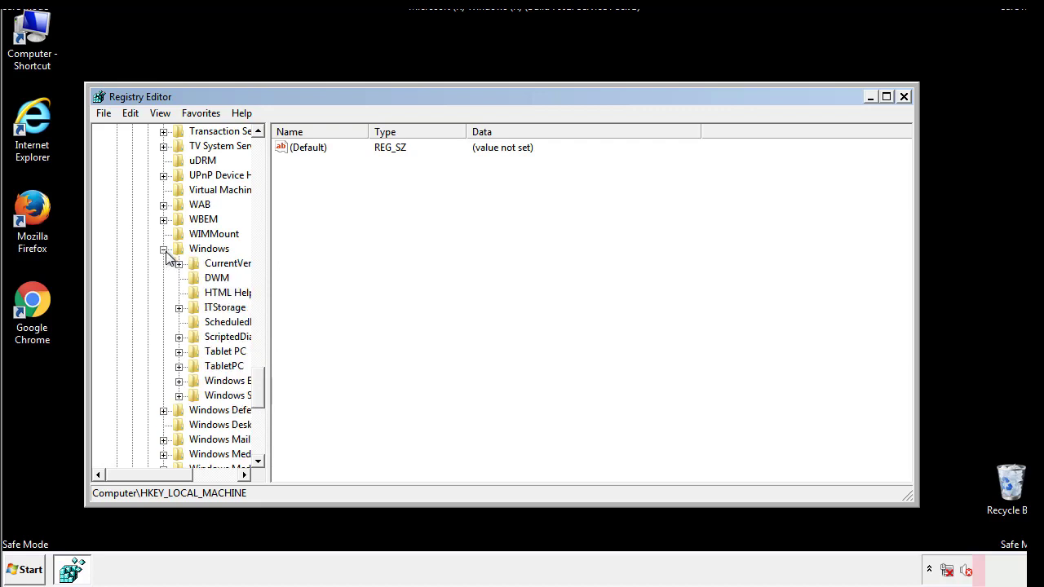
pyautogui.moveTo(144, 474); pyautogui.dragTo(166, 479)
pyautogui.click(137, 264)
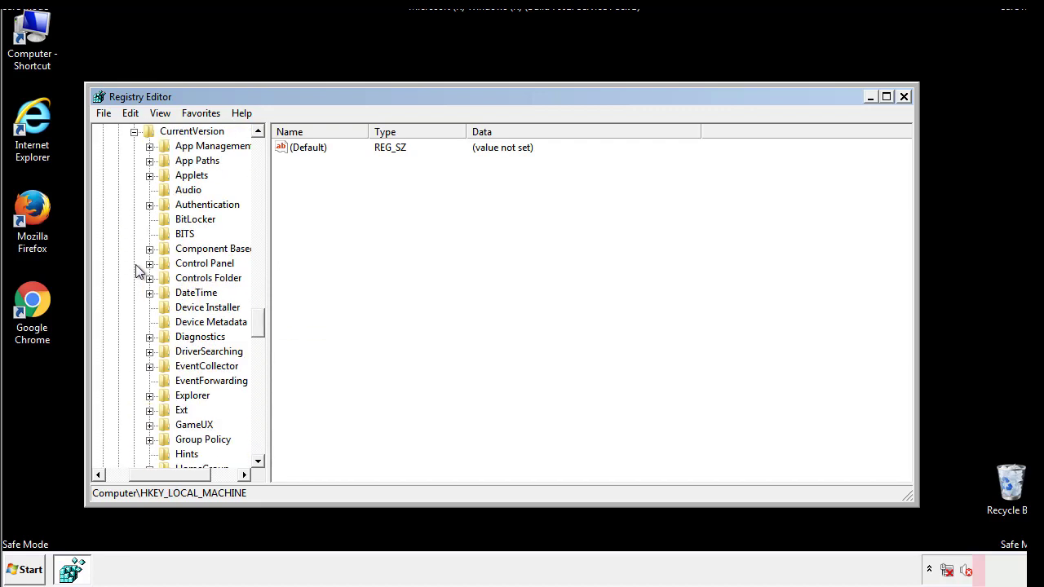
pyautogui.moveTo(265, 322); pyautogui.dragTo(258, 378)
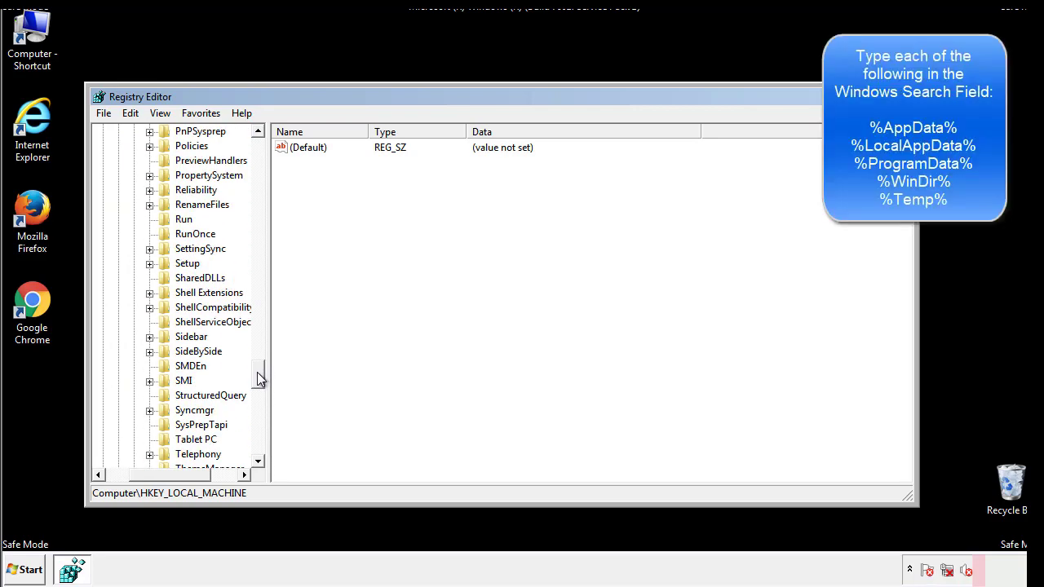
# - Delete the tappi.loc value from the HKLM CurrentVersion Run key
pyautogui.click(173, 221)
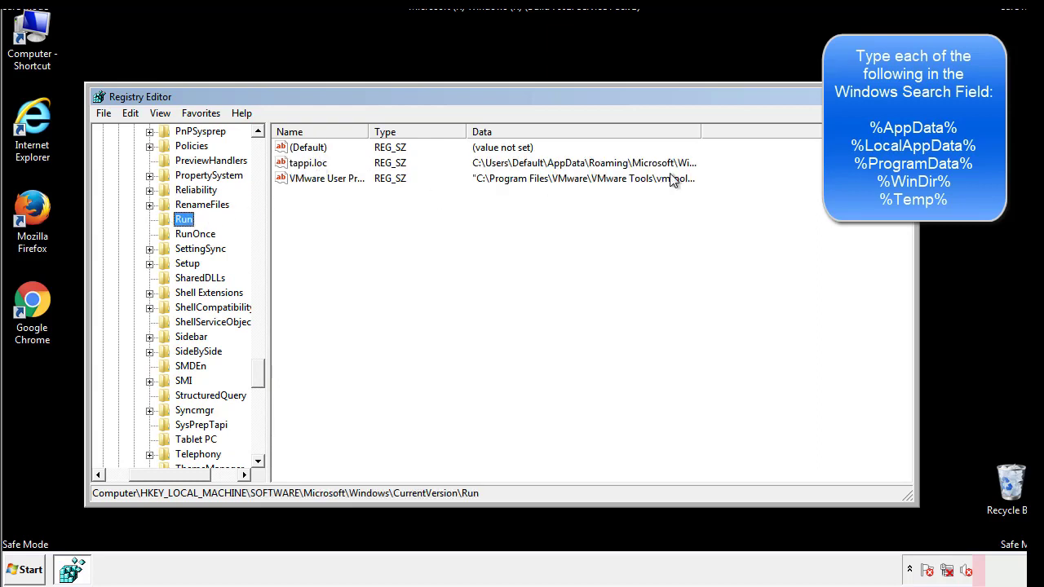
pyautogui.click(308, 168)
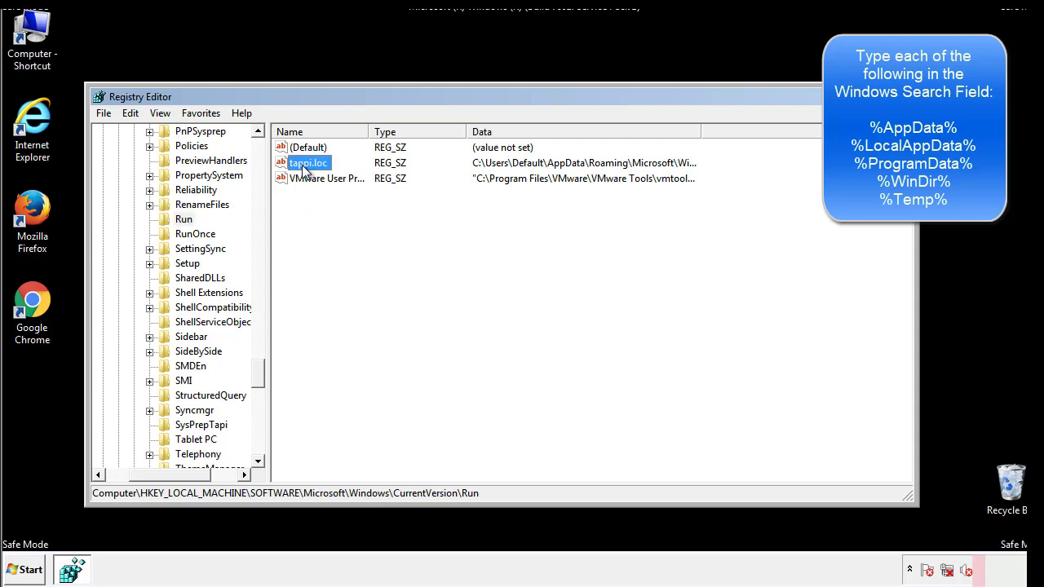
pyautogui.rightClick(301, 166)
pyautogui.click(326, 212)
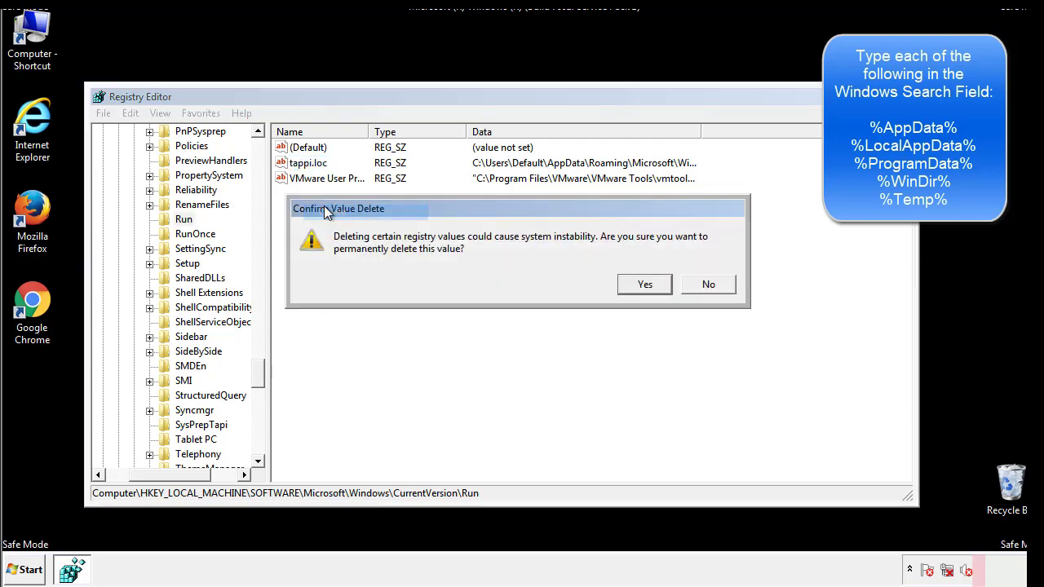
pyautogui.click(637, 289)
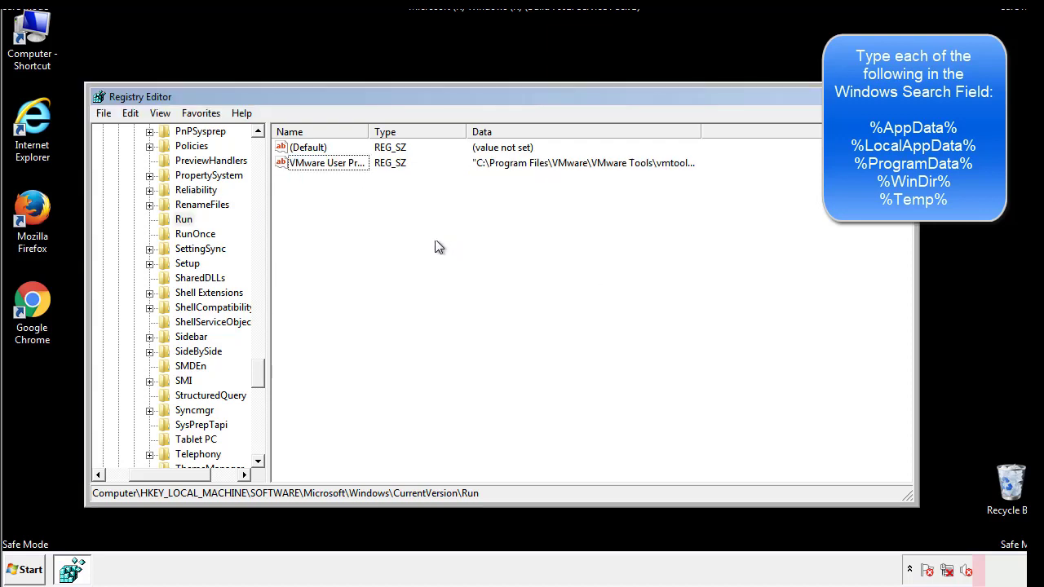
pyautogui.moveTo(258, 367); pyautogui.dragTo(259, 445)
pyautogui.moveTo(201, 475); pyautogui.dragTo(99, 482)
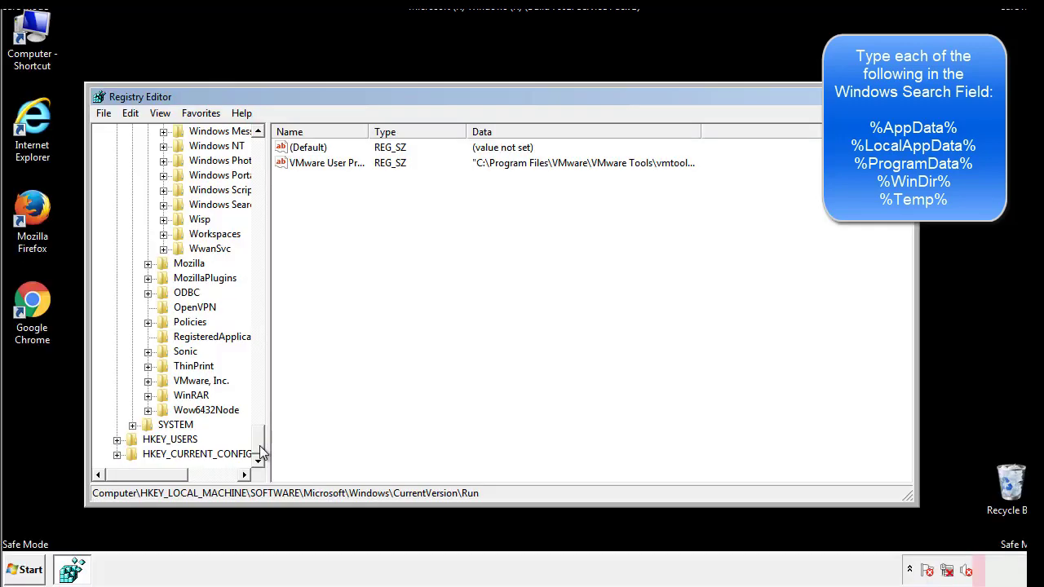
pyautogui.moveTo(262, 445); pyautogui.dragTo(266, 155)
# - Collapse HKEY_LOCAL_MACHINE and expand HKCU\Software\Microsoft\Windows\CurrentVersion
pyautogui.click(118, 175)
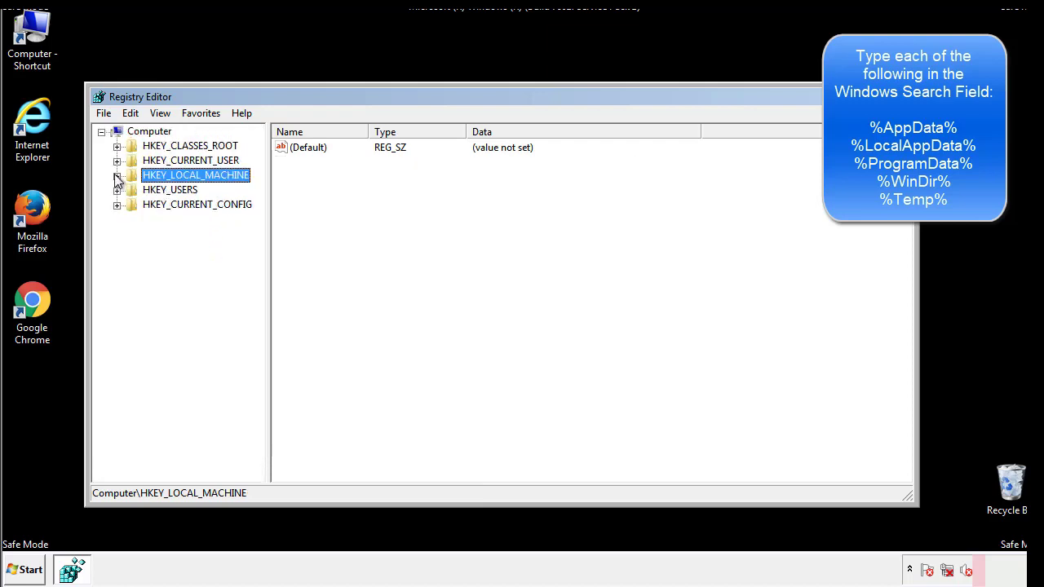
pyautogui.click(117, 161)
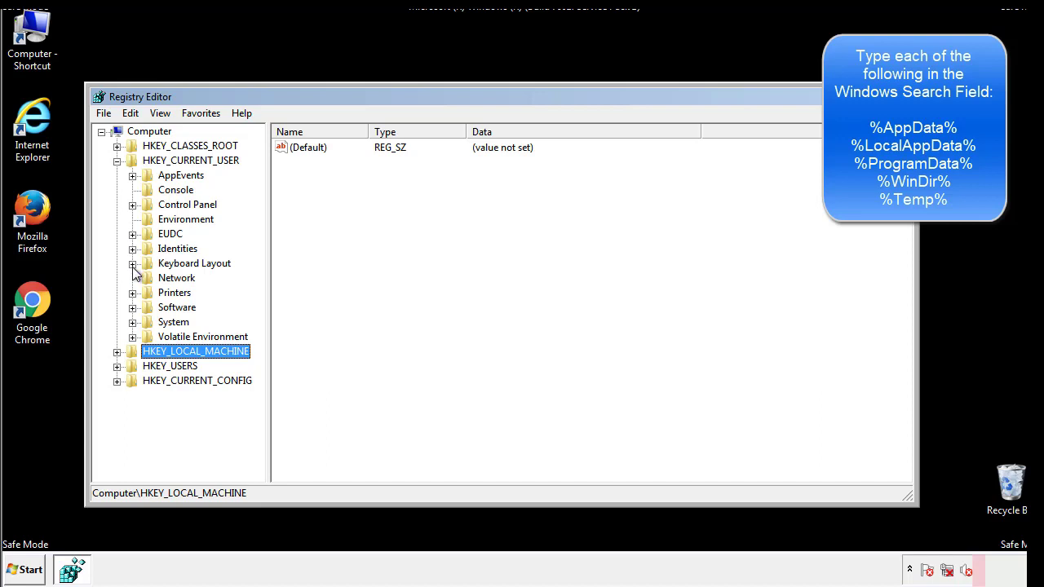
pyautogui.click(132, 307)
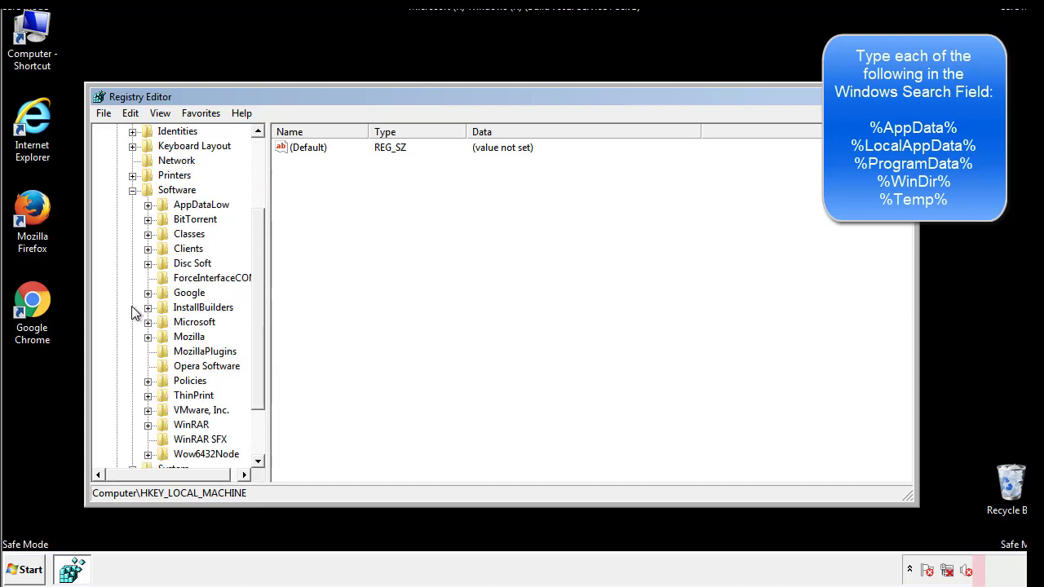
pyautogui.moveTo(256, 296); pyautogui.dragTo(256, 311)
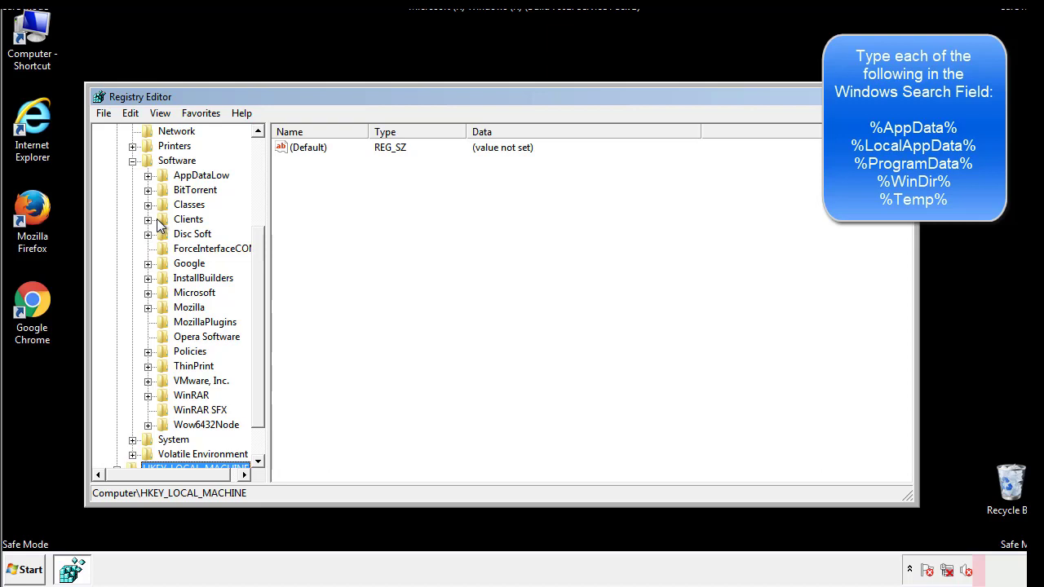
pyautogui.click(147, 294)
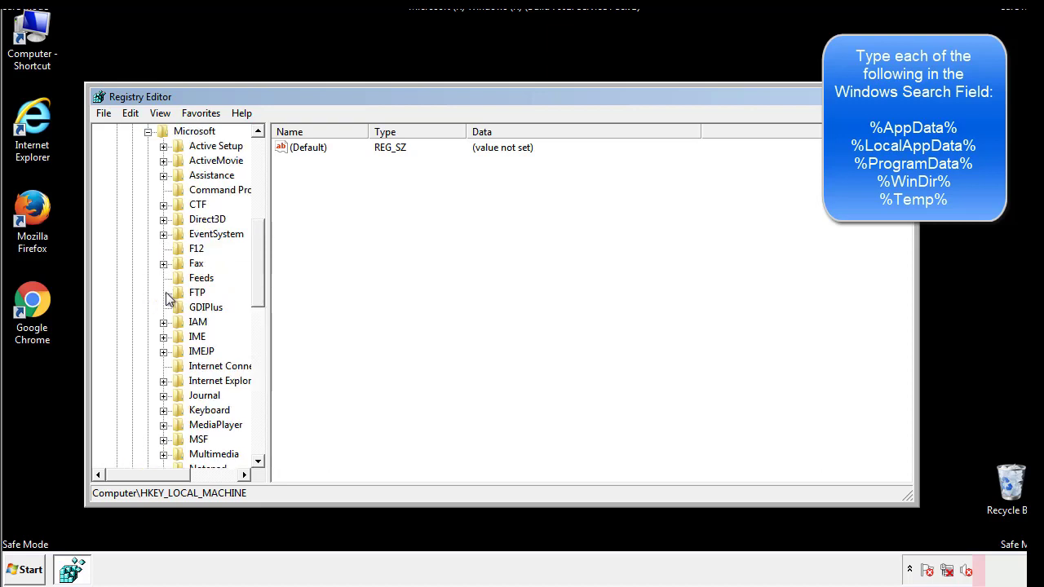
pyautogui.moveTo(256, 252); pyautogui.dragTo(259, 346)
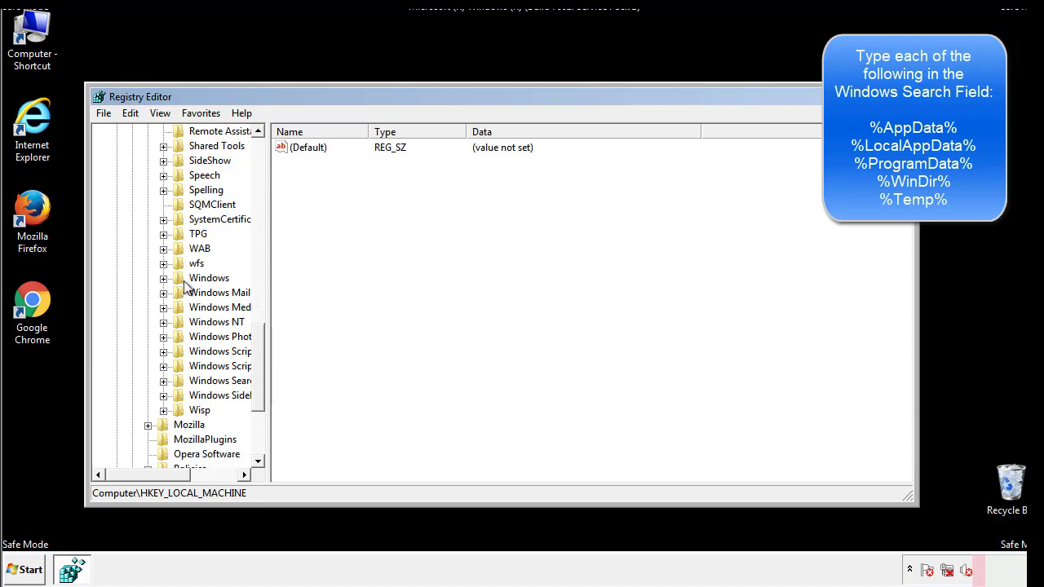
pyautogui.click(164, 278)
pyautogui.click(180, 294)
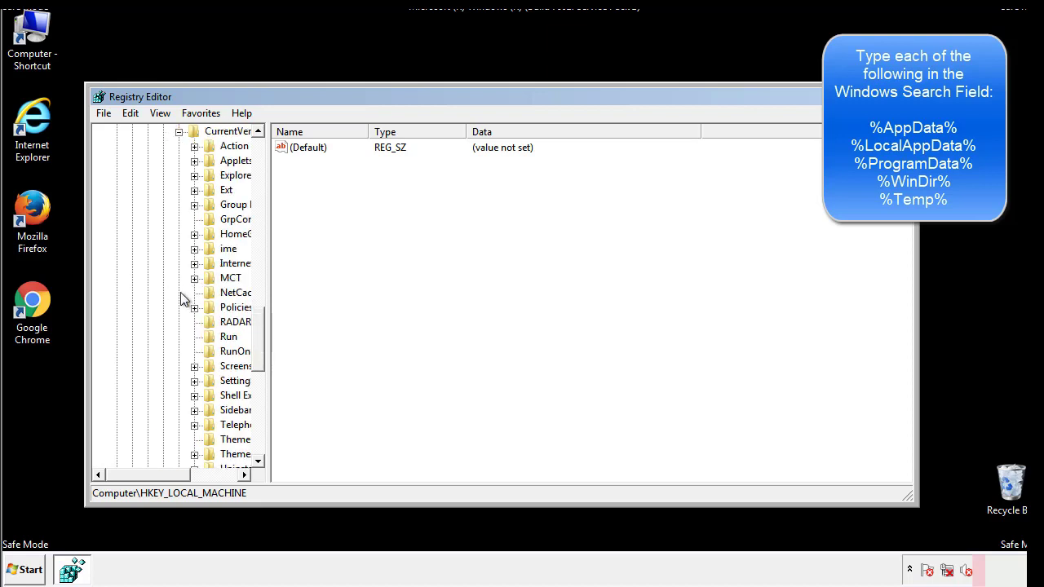
# - Review the Run key's only value, DAEMON Tools, then collapse the Windows key and scroll the tree up
pyautogui.moveTo(159, 481); pyautogui.dragTo(184, 475)
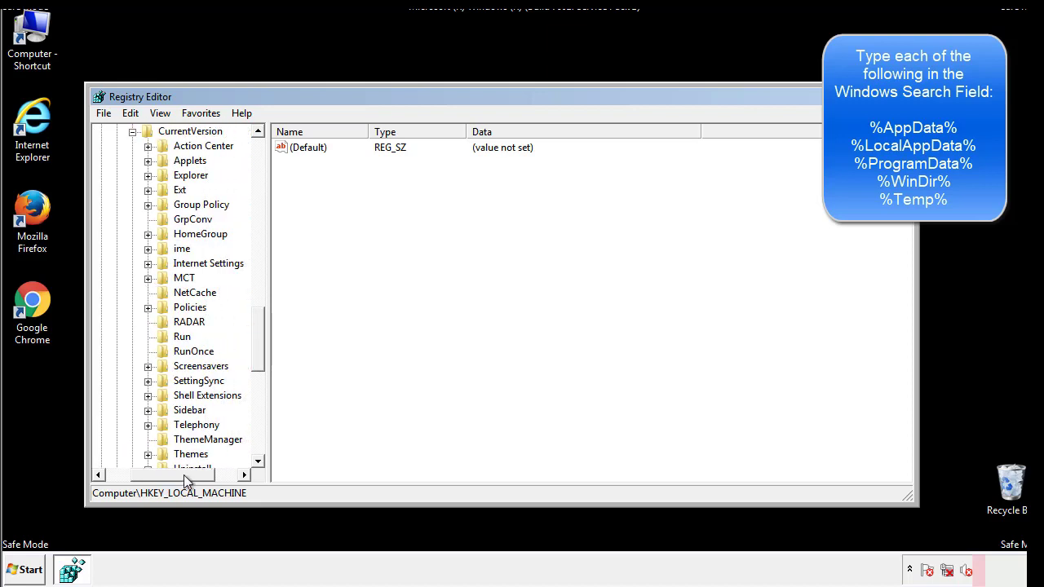
pyautogui.click(178, 332)
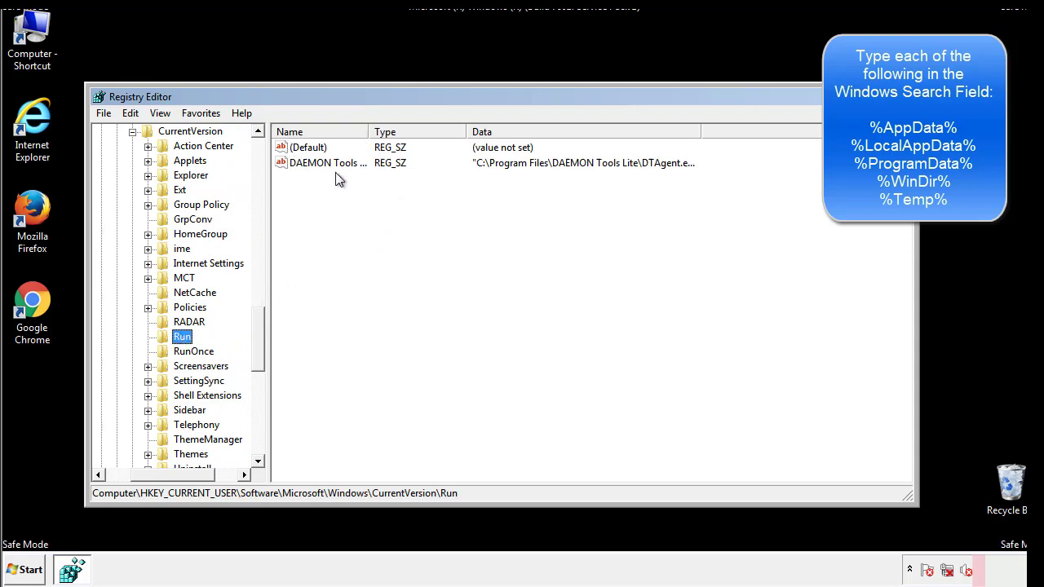
pyautogui.click(447, 193)
pyautogui.moveTo(173, 472); pyautogui.dragTo(149, 474)
pyautogui.moveTo(262, 354); pyautogui.dragTo(257, 340)
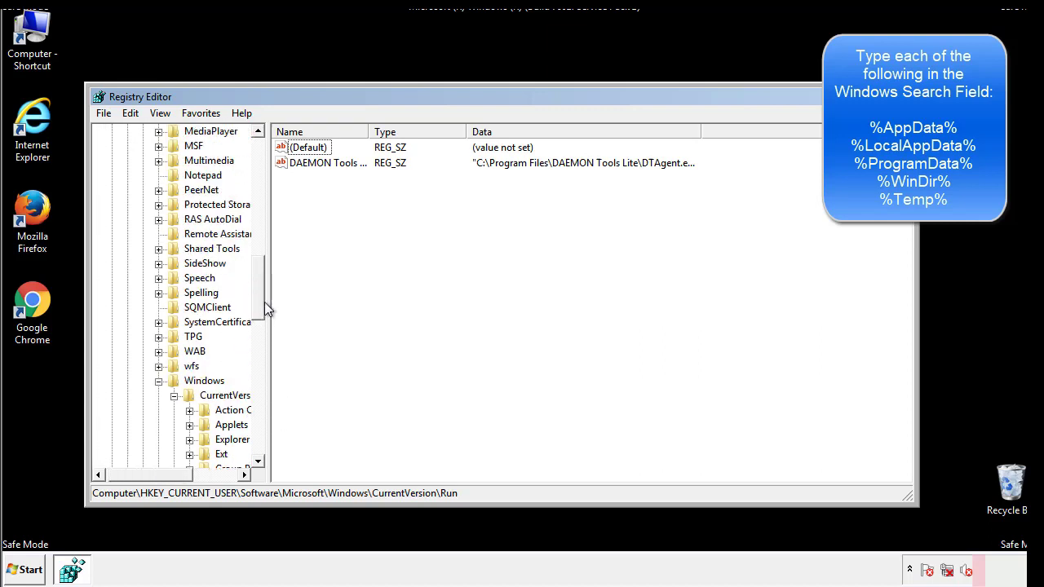
pyautogui.click(159, 382)
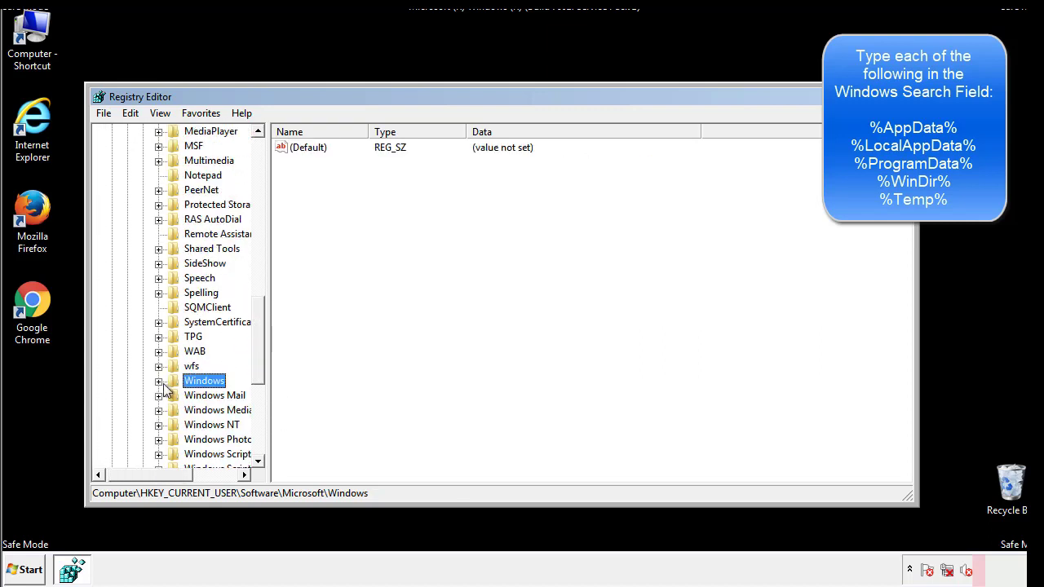
pyautogui.moveTo(262, 363); pyautogui.dragTo(262, 201)
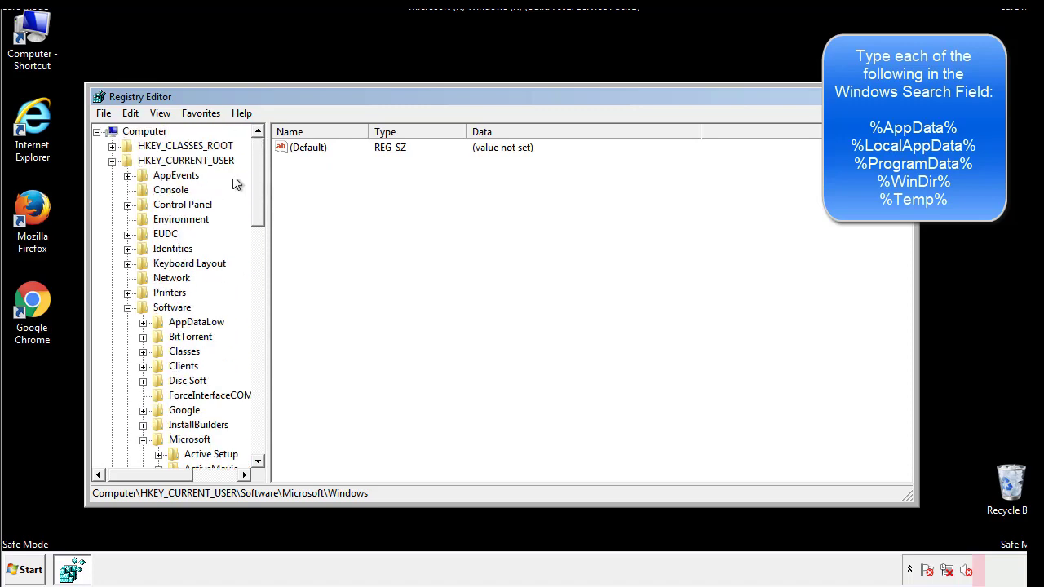
# - Search the registry for %temp% to reach the VolumeCaches Temporary Files key
pyautogui.click(132, 113)
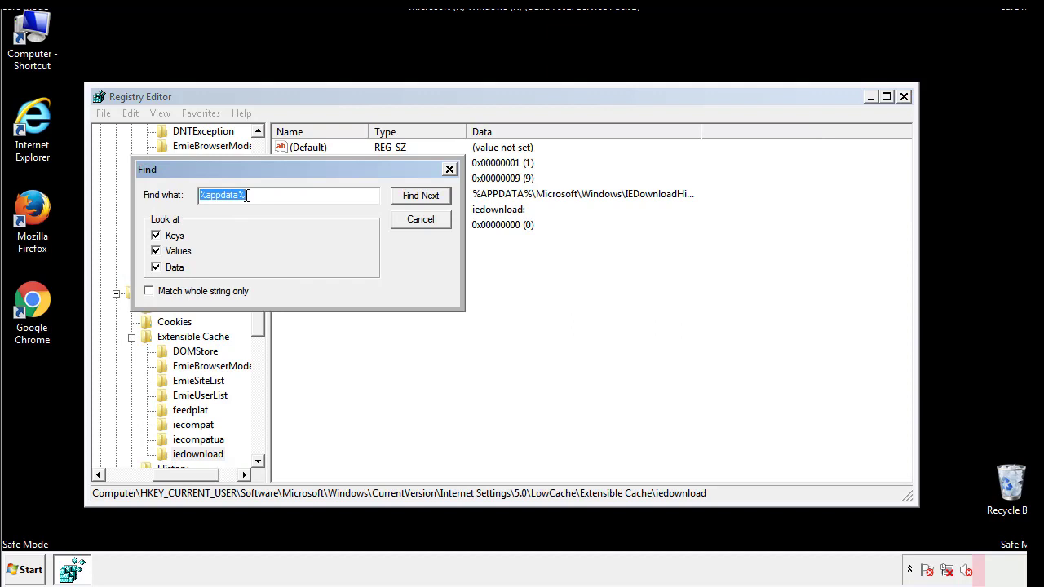
pyautogui.write('%temp%')
pyautogui.press('Return')
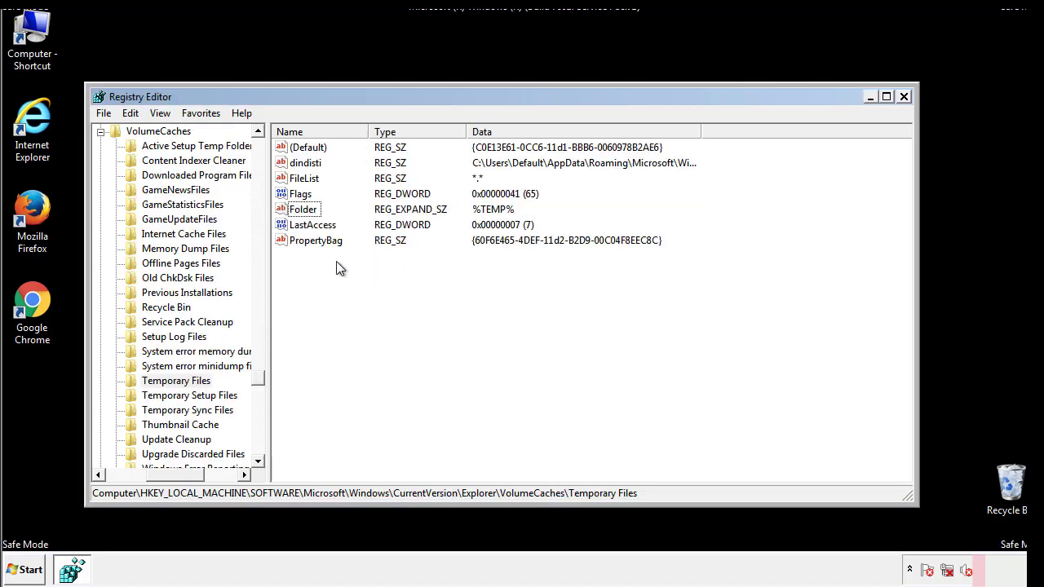
# - Delete all Temporary Files values, including dindisti, leaving only (Default)
pyautogui.click(309, 238)
pyautogui.moveTo(308, 239); pyautogui.dragTo(294, 149)
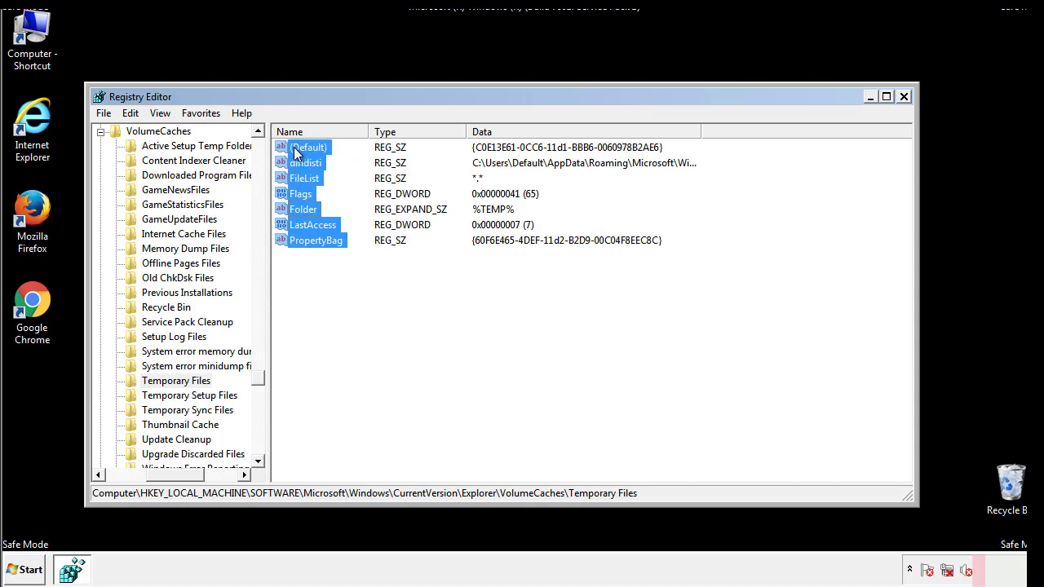
pyautogui.rightClick(294, 149)
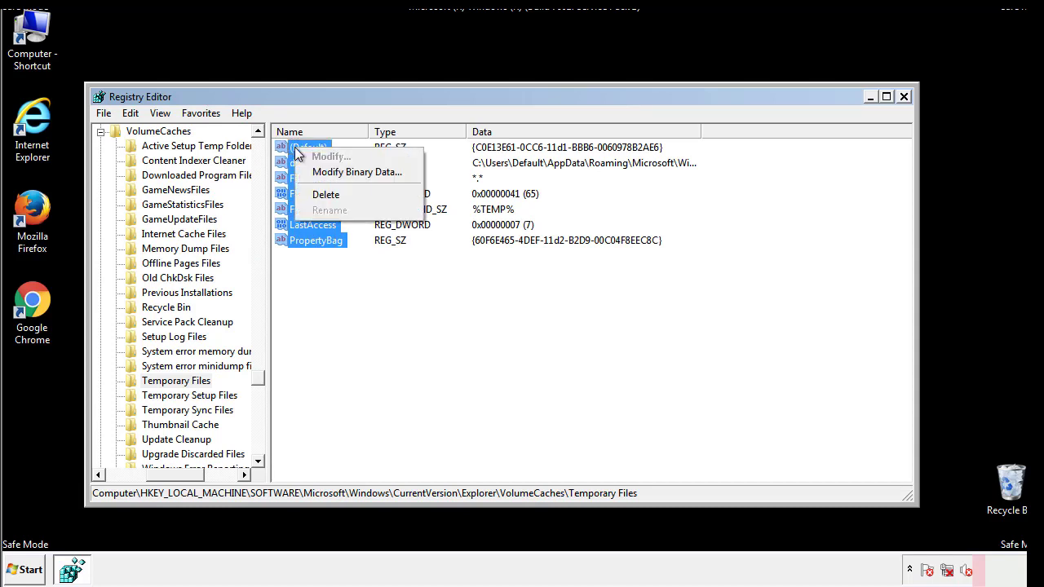
pyautogui.click(318, 193)
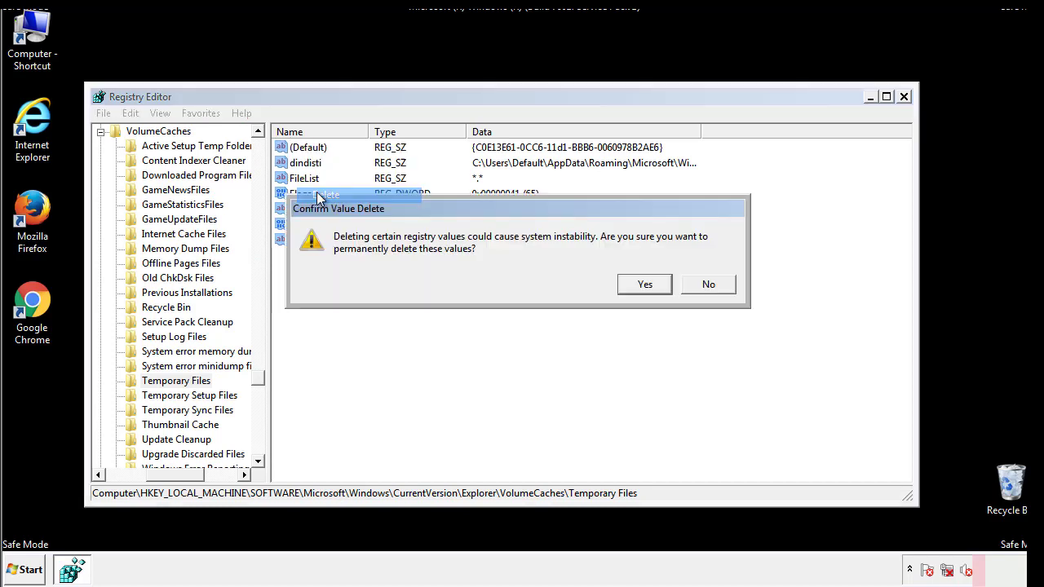
pyautogui.click(652, 284)
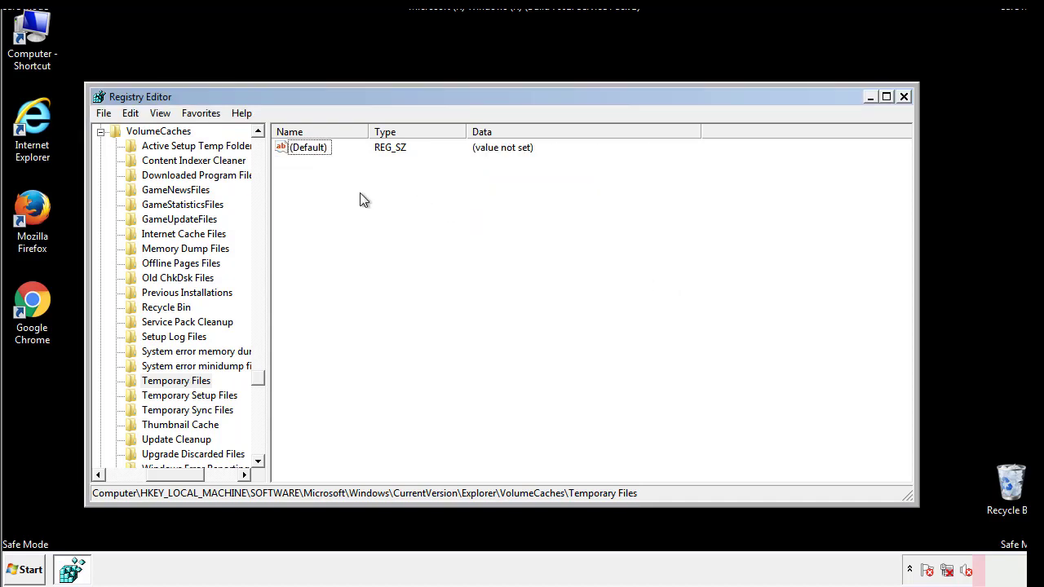
# - Close Registry Editor and launch msconfig from the Start search
pyautogui.click(905, 97)
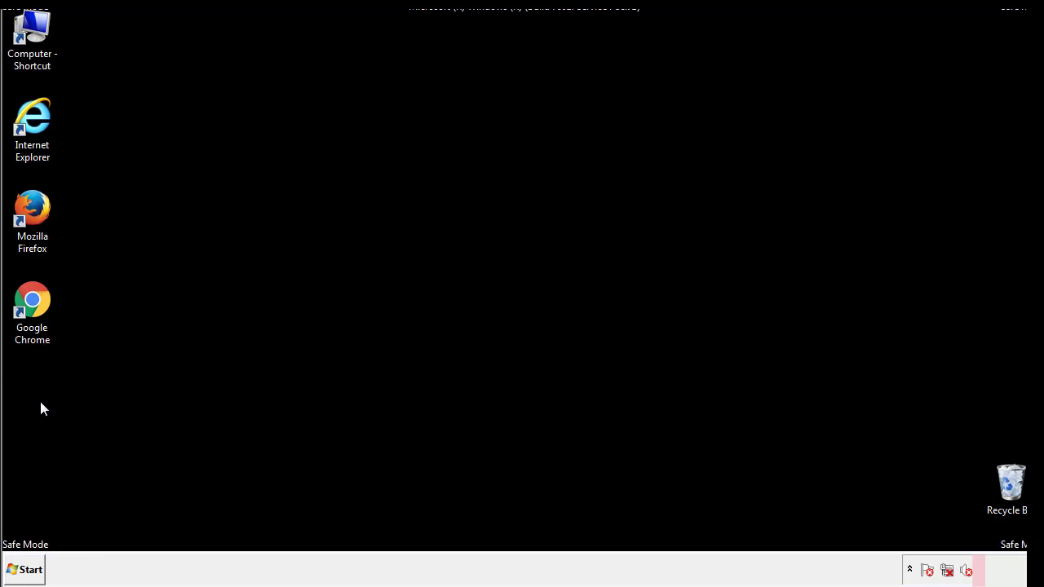
pyautogui.click(23, 571)
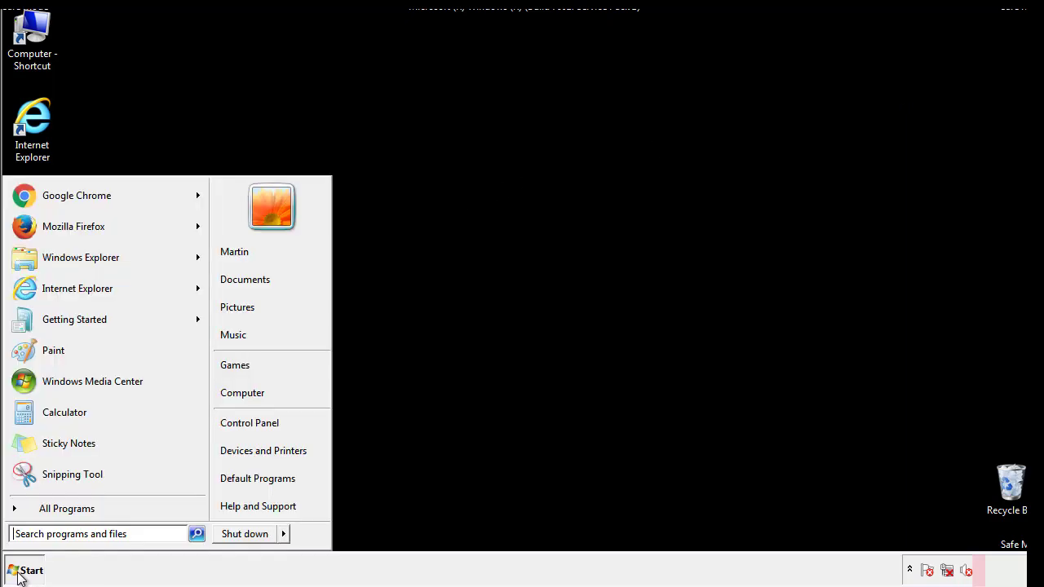
pyautogui.click(56, 533)
pyautogui.write('mscon')
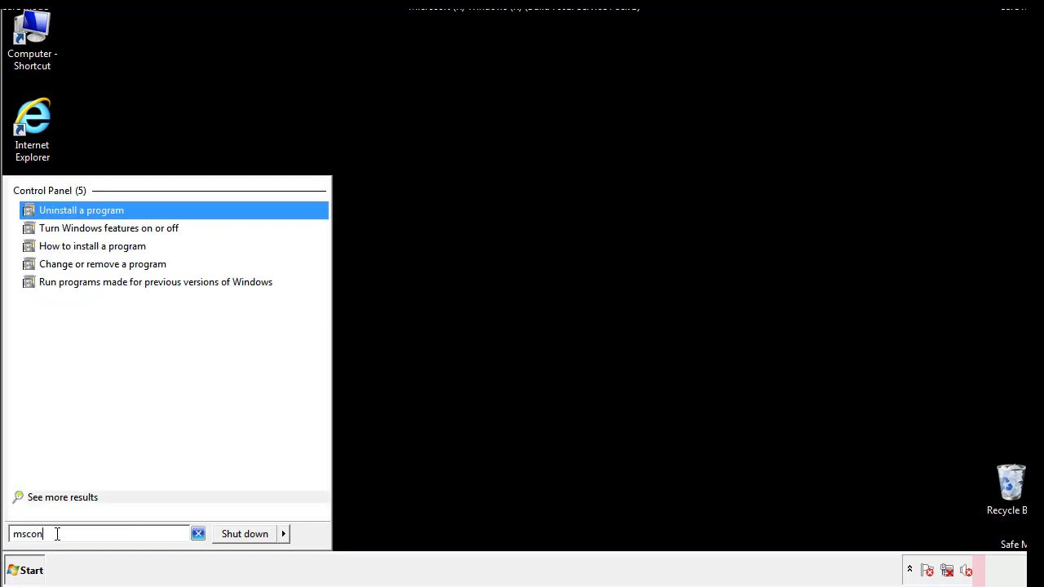
pyautogui.write('fig')
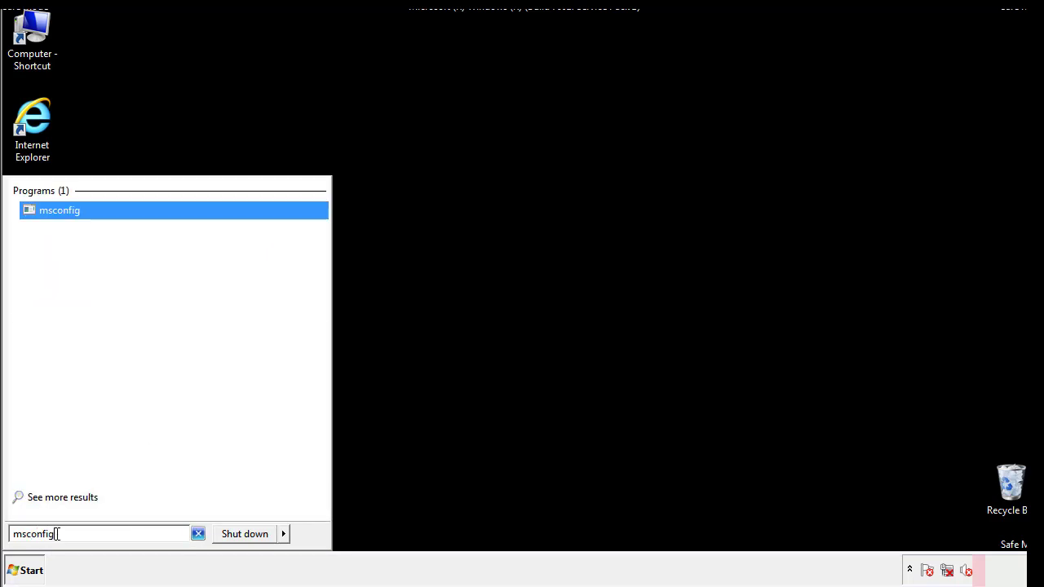
pyautogui.press('Return')
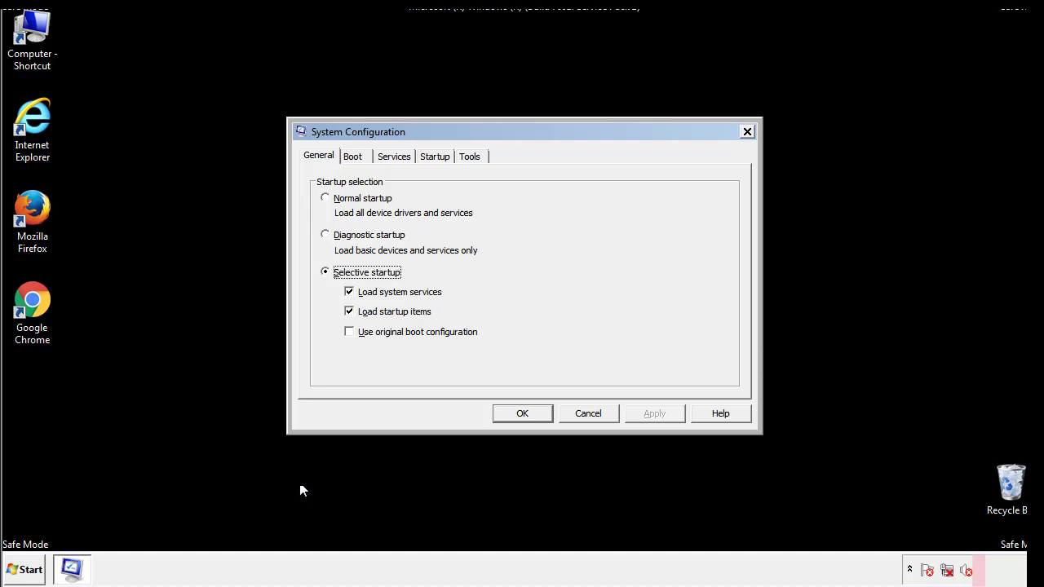
# - Turn off Safe boot on the Boot tab, apply it, and restart the computer
pyautogui.click(357, 156)
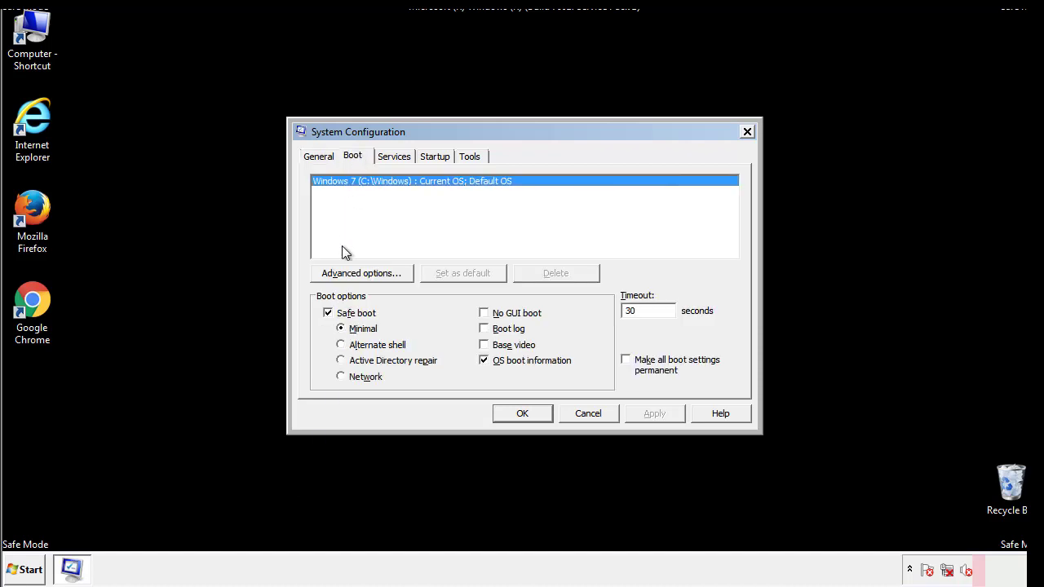
pyautogui.click(330, 315)
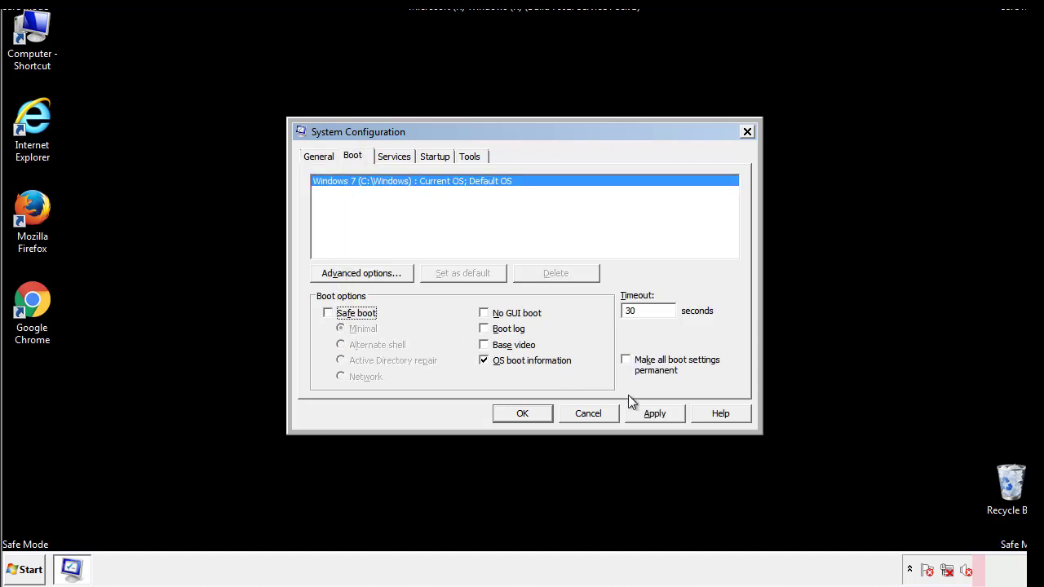
pyautogui.click(657, 412)
pyautogui.click(521, 413)
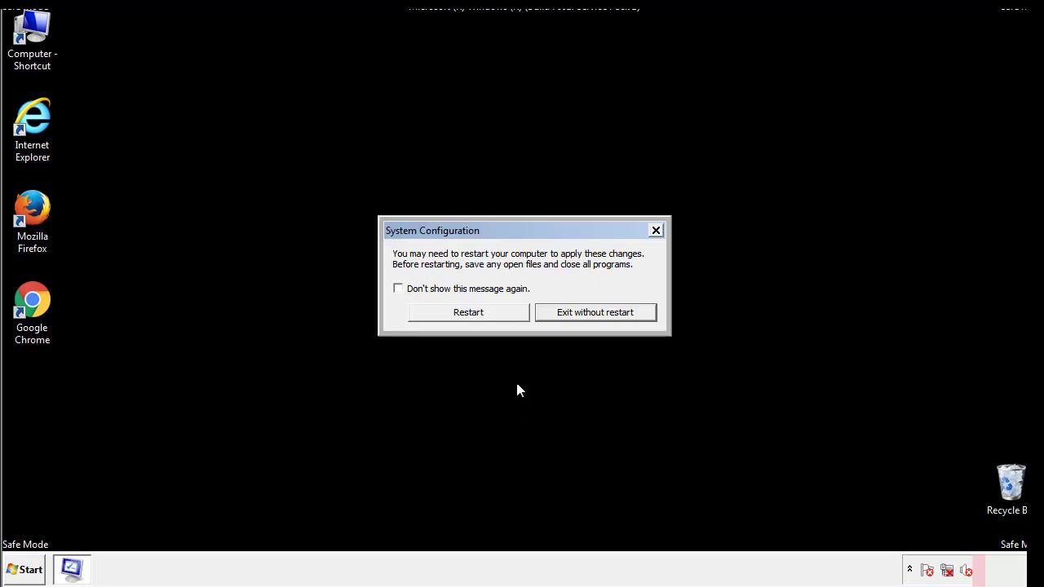
pyautogui.click(483, 319)
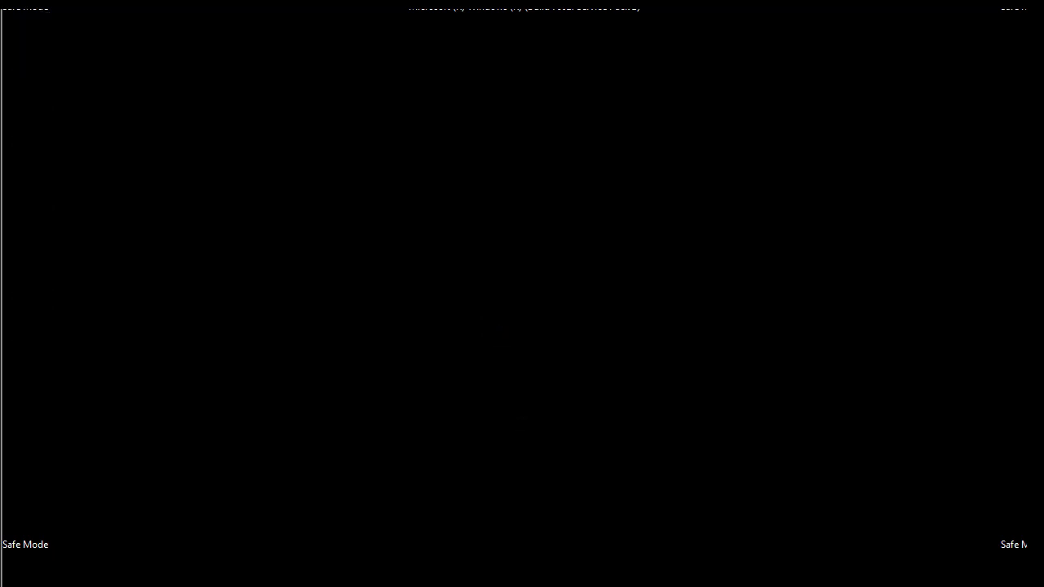